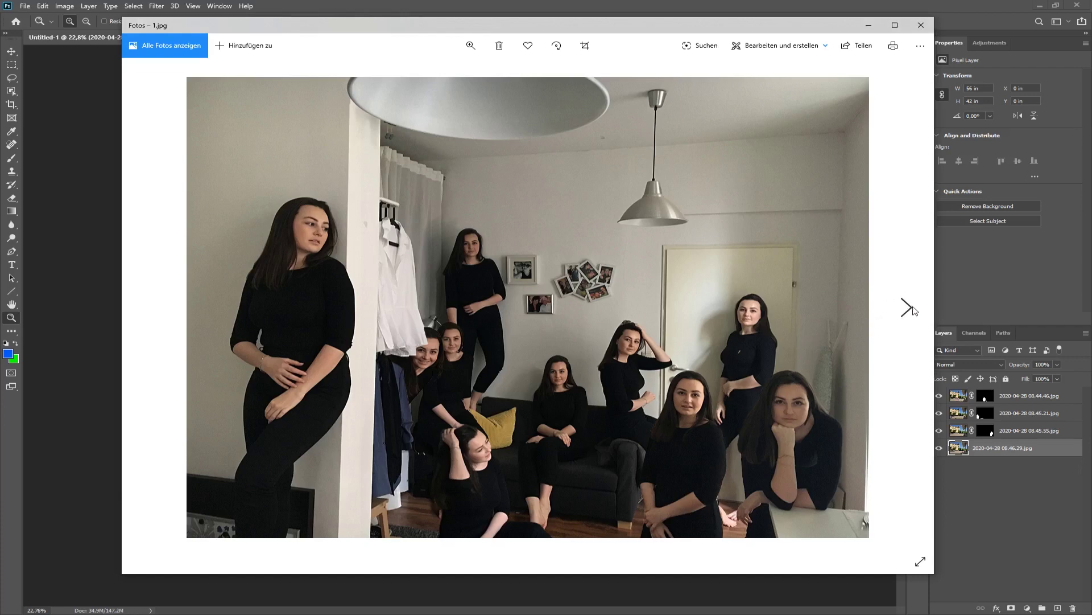
# Examine the example multiplicity photos 1.jpg to 5.jpg in the photo viewer, comparing them with the open Photoshop composite.
pyautogui.click(908, 308)
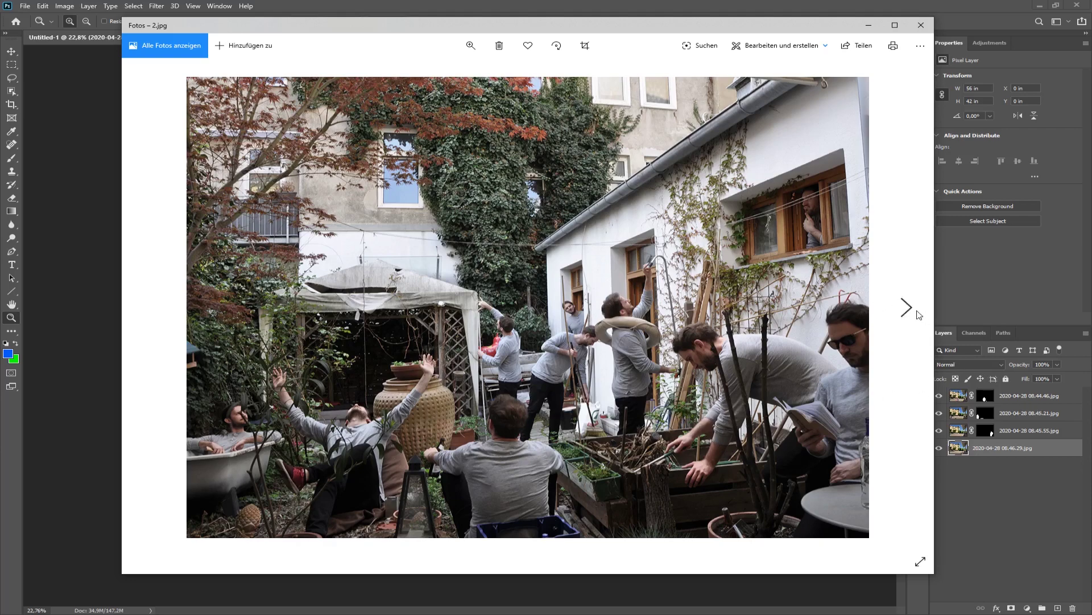
pyautogui.click(907, 308)
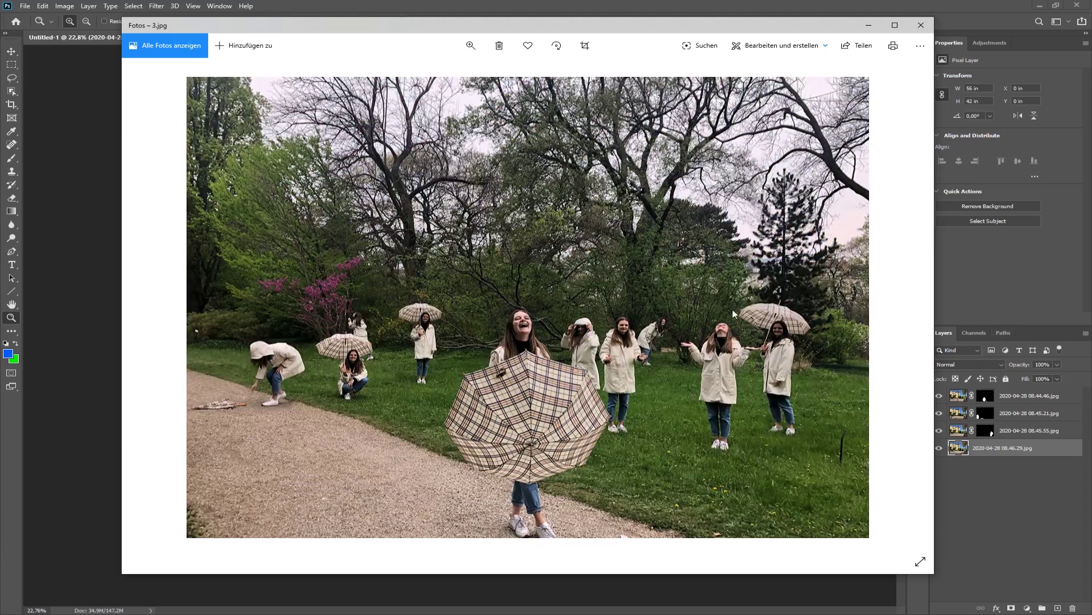
pyautogui.click(908, 308)
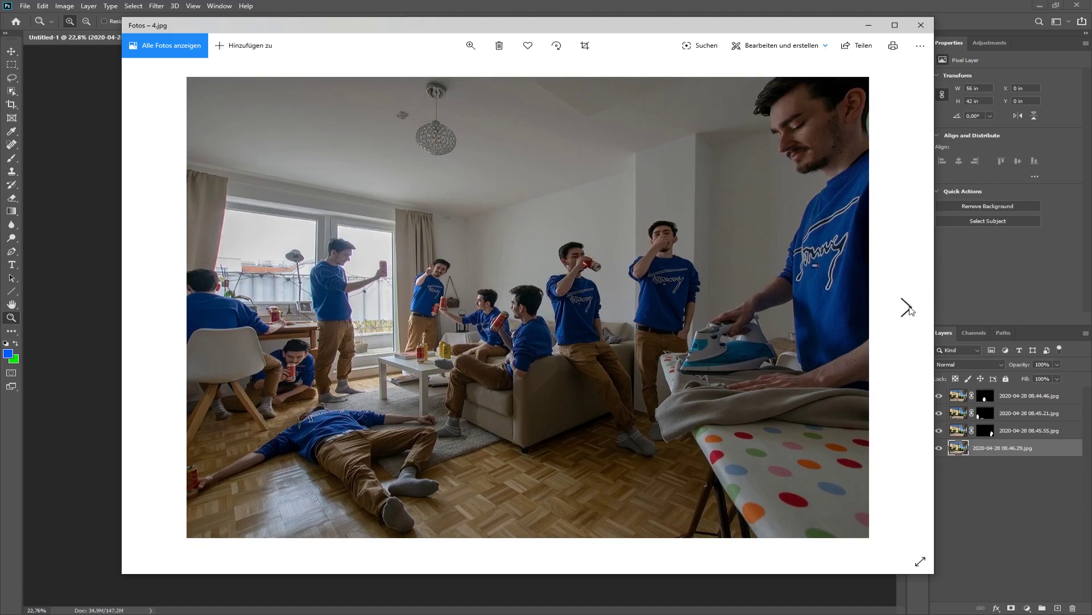
pyautogui.click(907, 308)
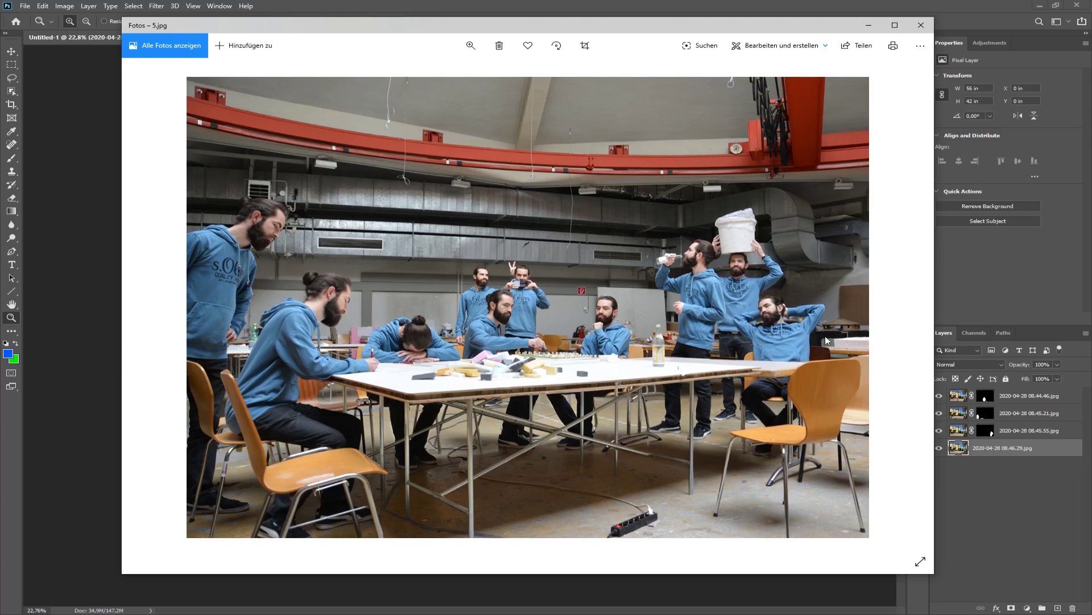
pyautogui.click(576, 7)
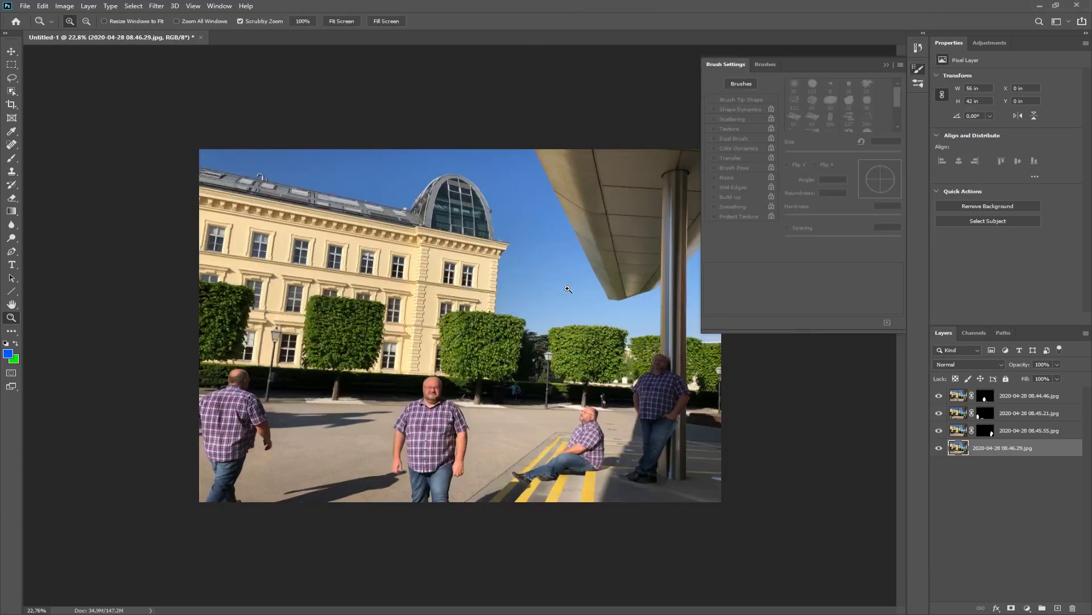
pyautogui.hotkey('alt', 'Tab')
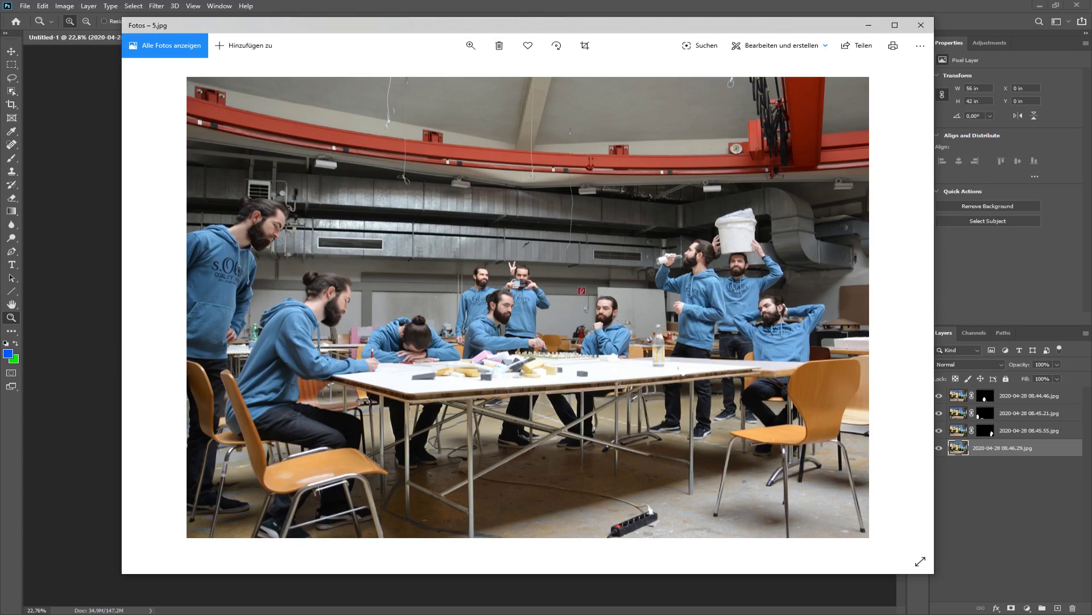
pyautogui.click(149, 308)
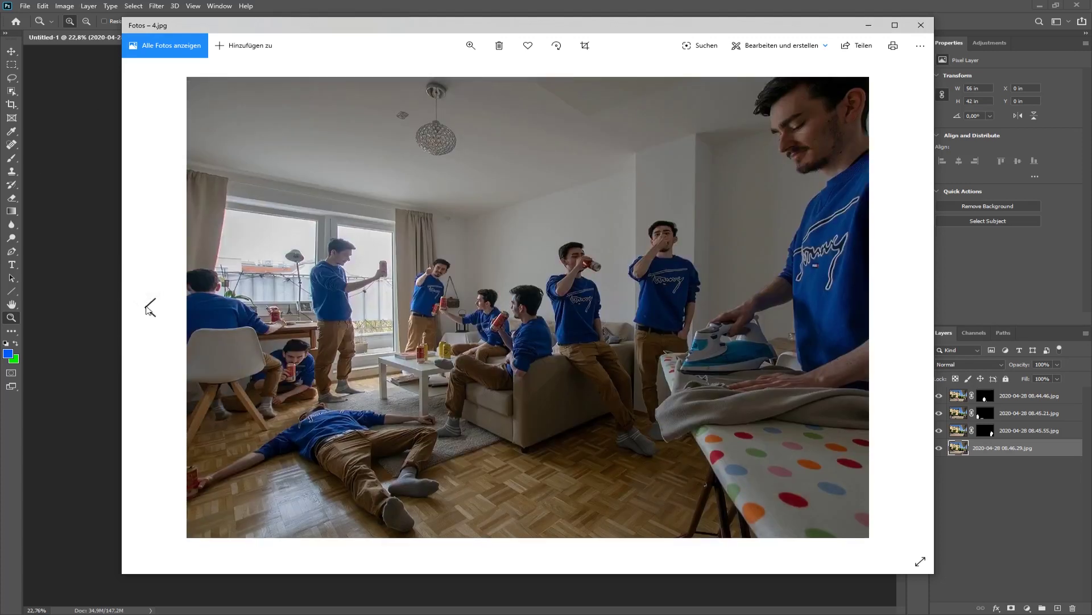
pyautogui.click(149, 307)
pyautogui.click(149, 307)
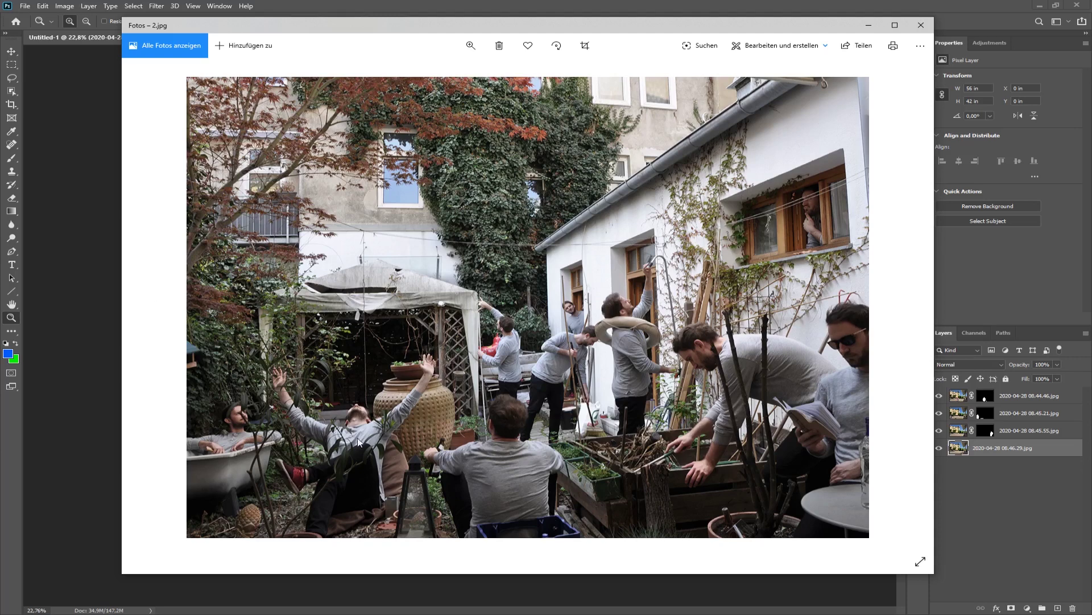
# Switch to Photoshop and close the Untitled-1 document without saving its changes.
pyautogui.click(388, 5)
pyautogui.click(202, 38)
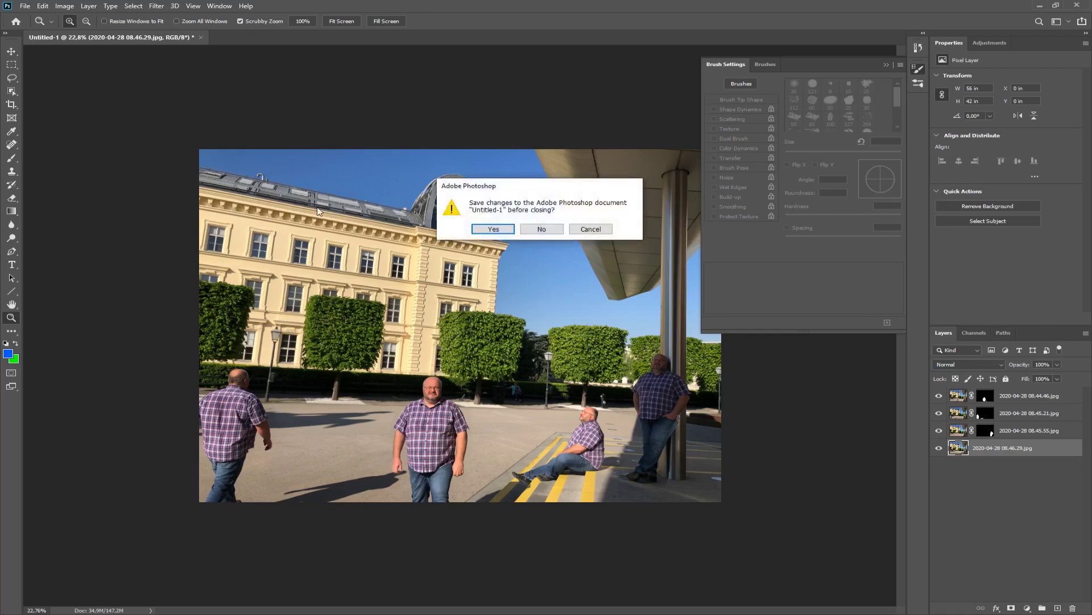
pyautogui.click(547, 231)
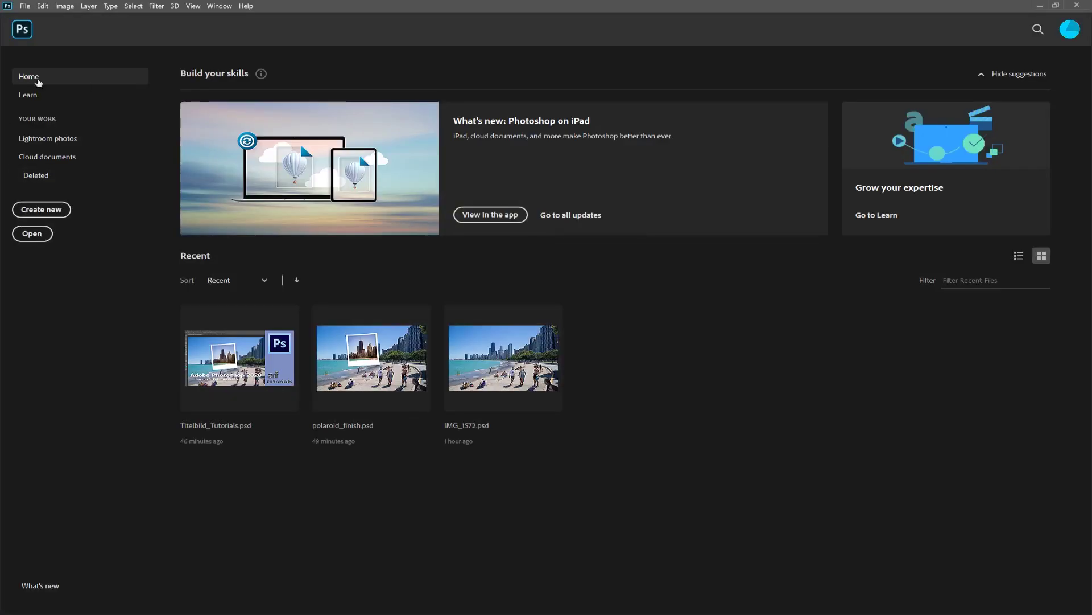
# Load the five JPG photos from the footage folder as layers of one document with Load Files into Stack.
pyautogui.click(26, 6)
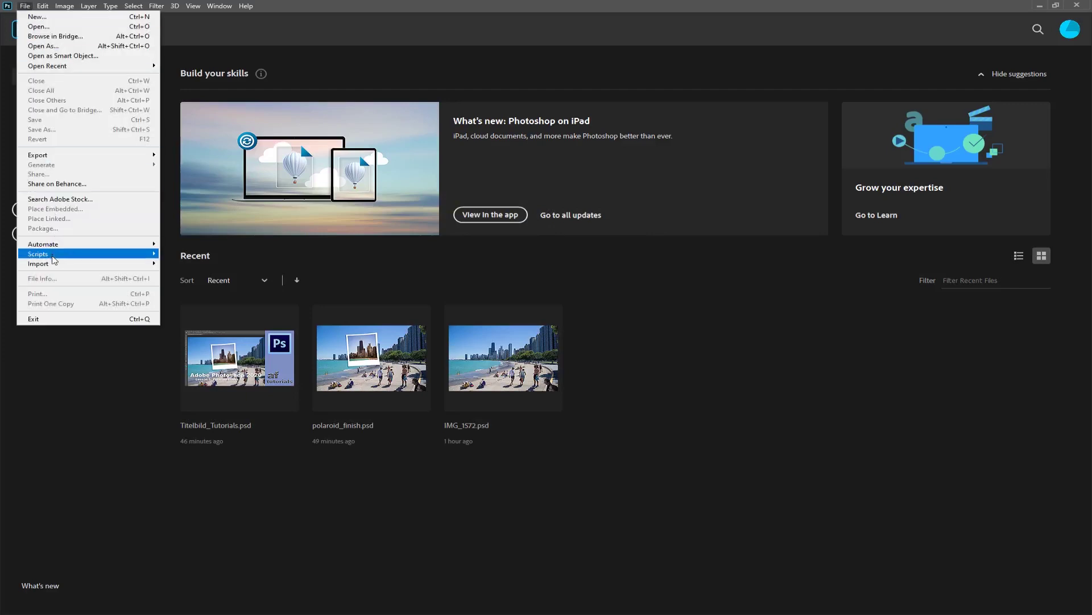
pyautogui.moveTo(55, 256)
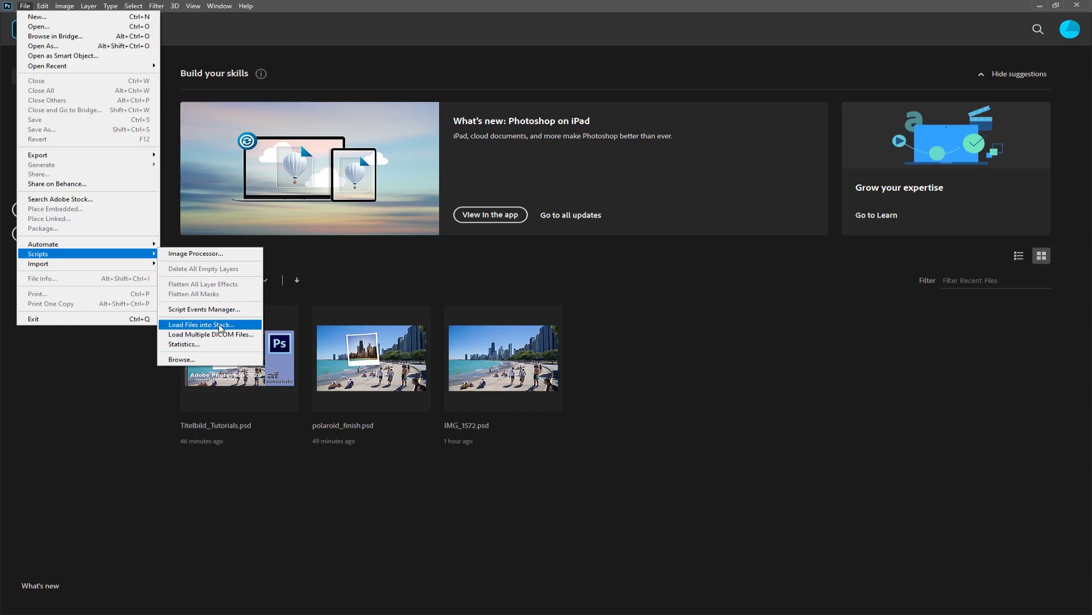
pyautogui.click(219, 328)
pyautogui.click(550, 282)
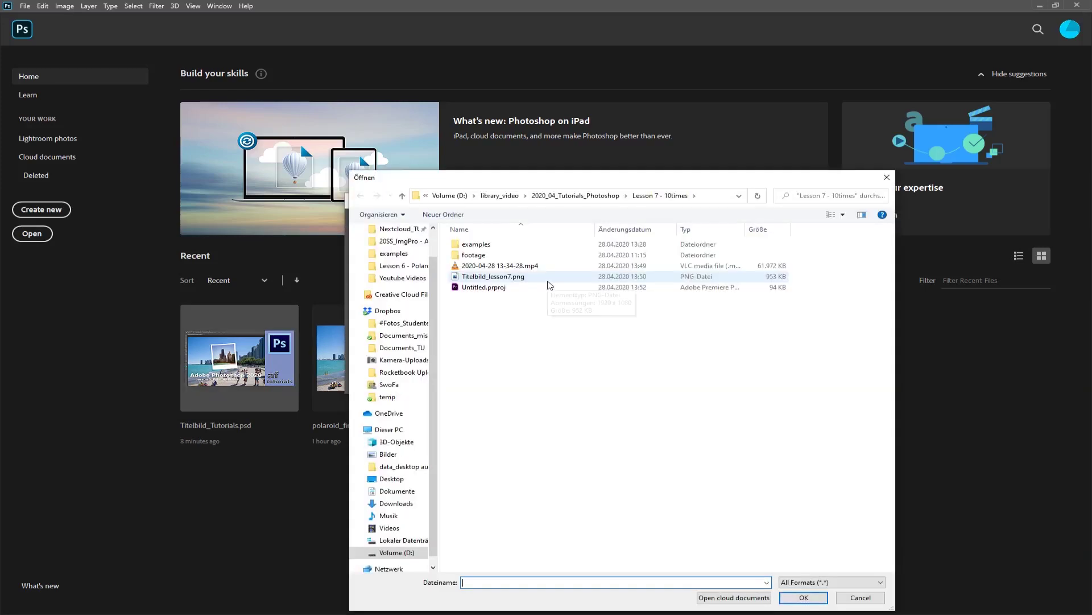
pyautogui.doubleClick(473, 255)
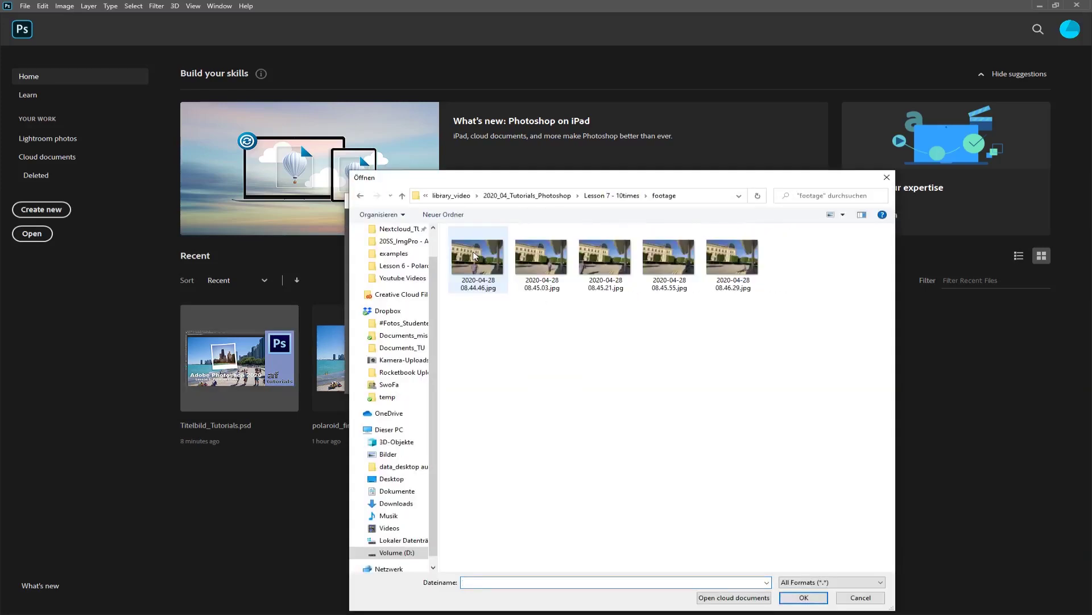
pyautogui.click(476, 256)
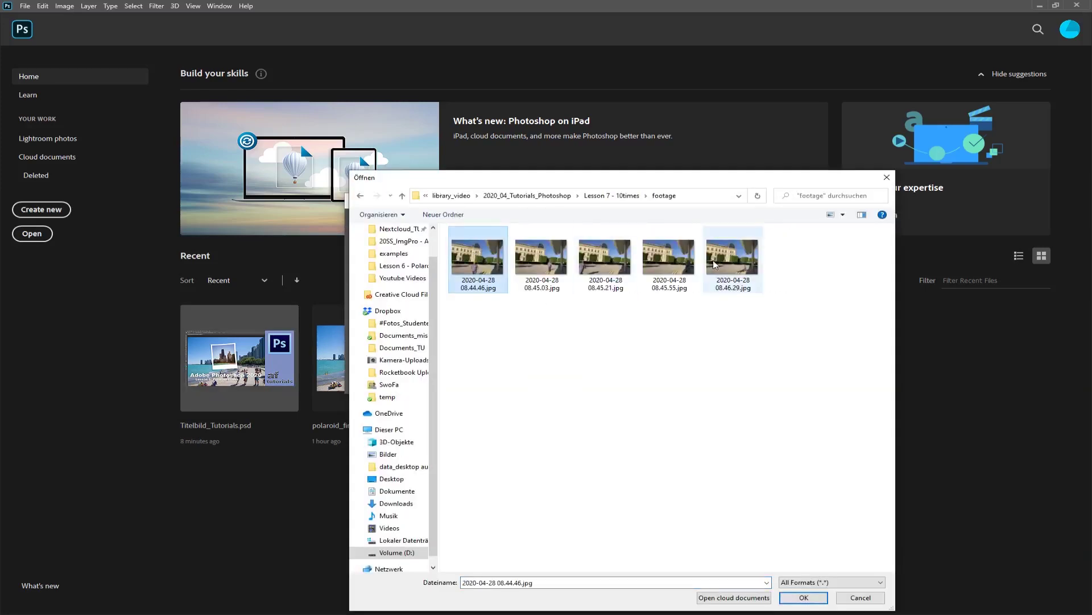
pyautogui.keyDown('shift'); pyautogui.click(749, 262); pyautogui.keyUp('shift')
pyautogui.click(814, 597)
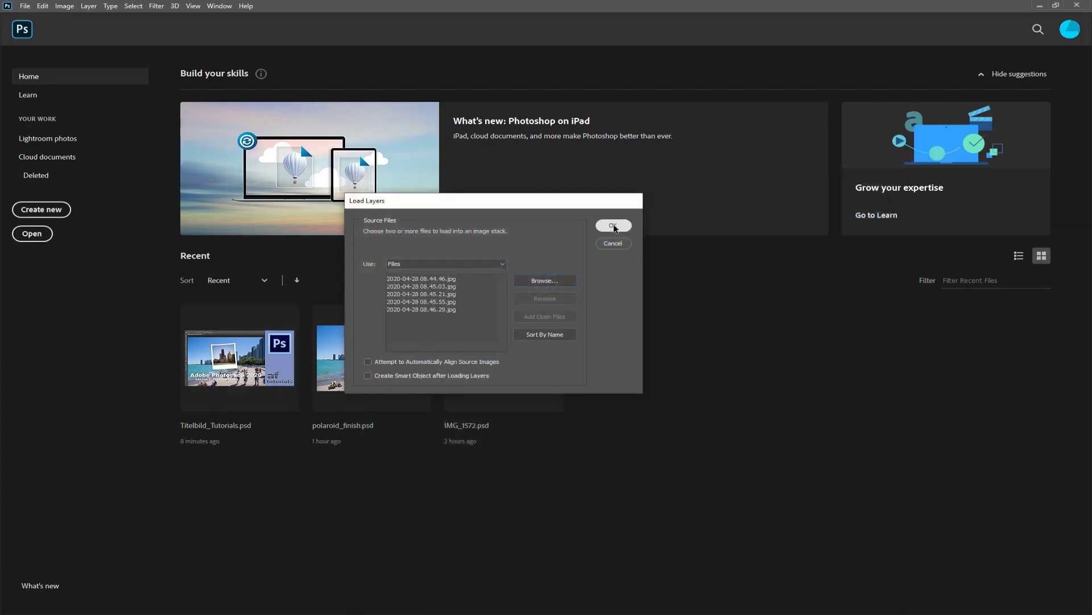
pyautogui.click(614, 225)
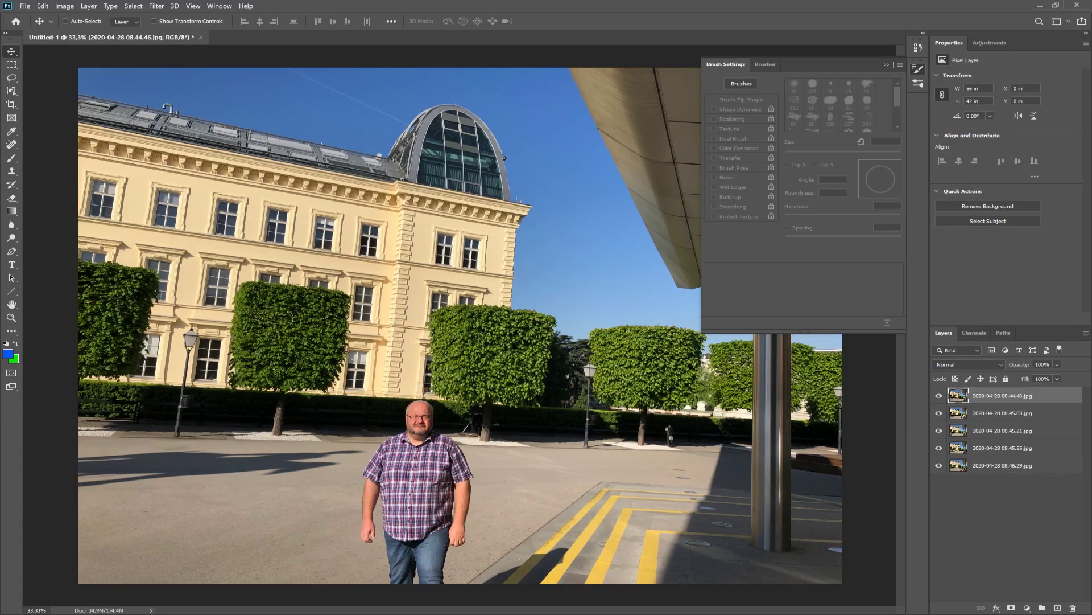
# Hide the stacked layers one after another from the top down to examine the man's pose in each photo.
pyautogui.press('z')
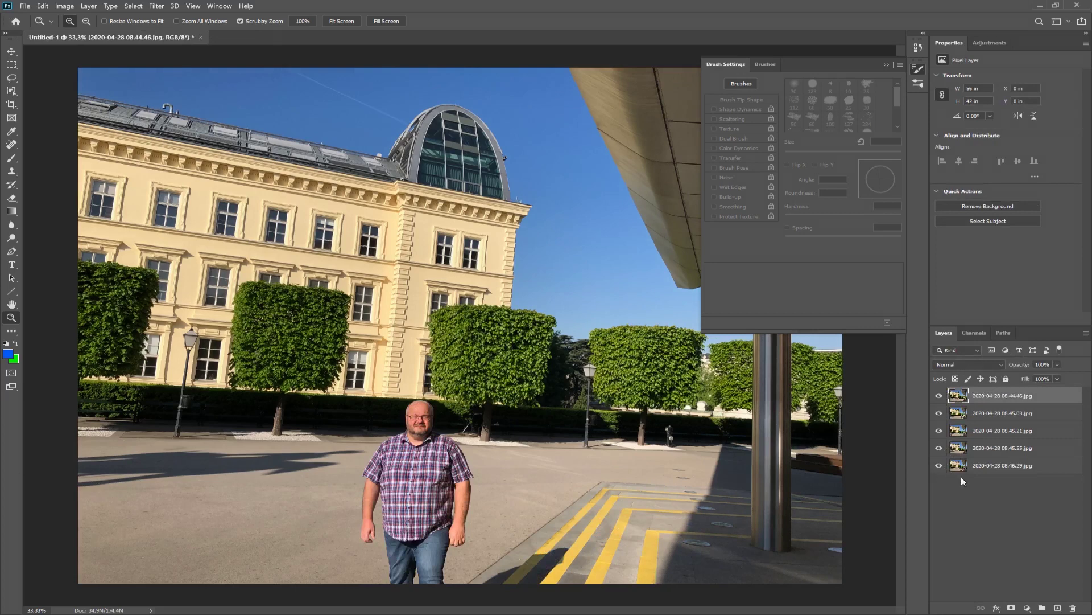
pyautogui.click(939, 395)
pyautogui.click(938, 413)
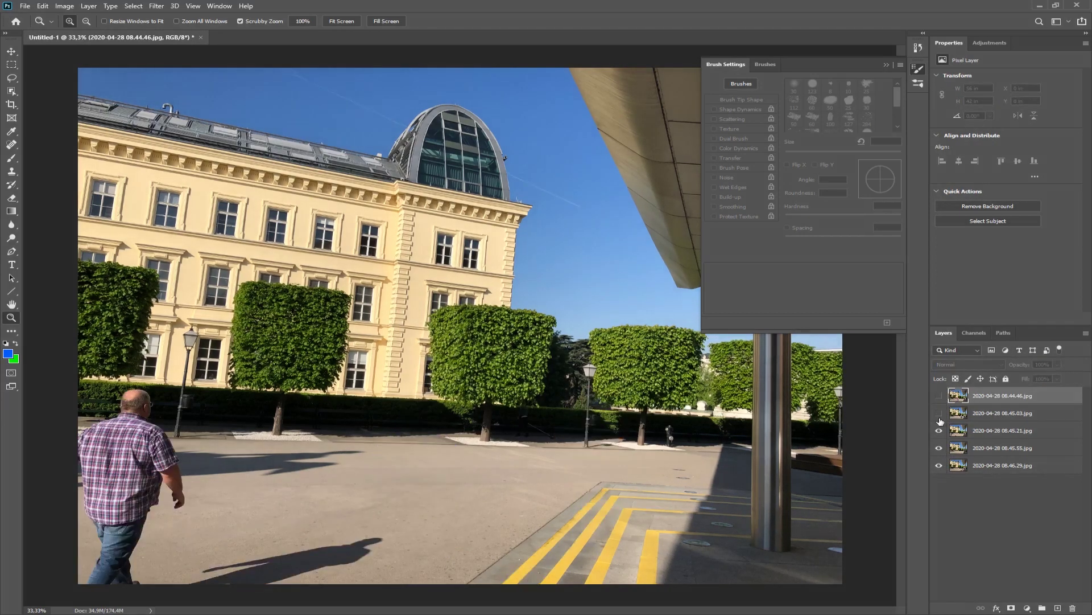
pyautogui.click(938, 430)
pyautogui.moveTo(940, 449)
pyautogui.mouseDown()
pyautogui.moveTo(939, 397)
pyautogui.moveTo(941, 460)
pyautogui.mouseUp()
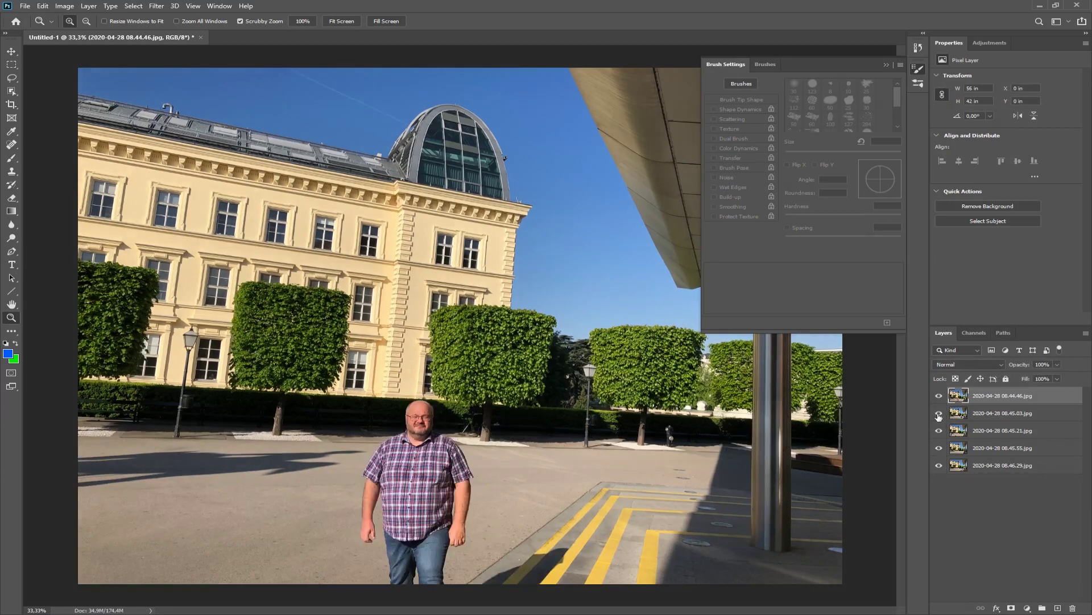
# Leave only the bottom layer 2020-04-28 08.46.29.jpg visible, briefly previewing layers 08.45.55 and 08.45.21 over it.
pyautogui.moveTo(941, 398)
pyautogui.mouseDown()
pyautogui.moveTo(941, 474)
pyautogui.moveTo(940, 395)
pyautogui.mouseUp()
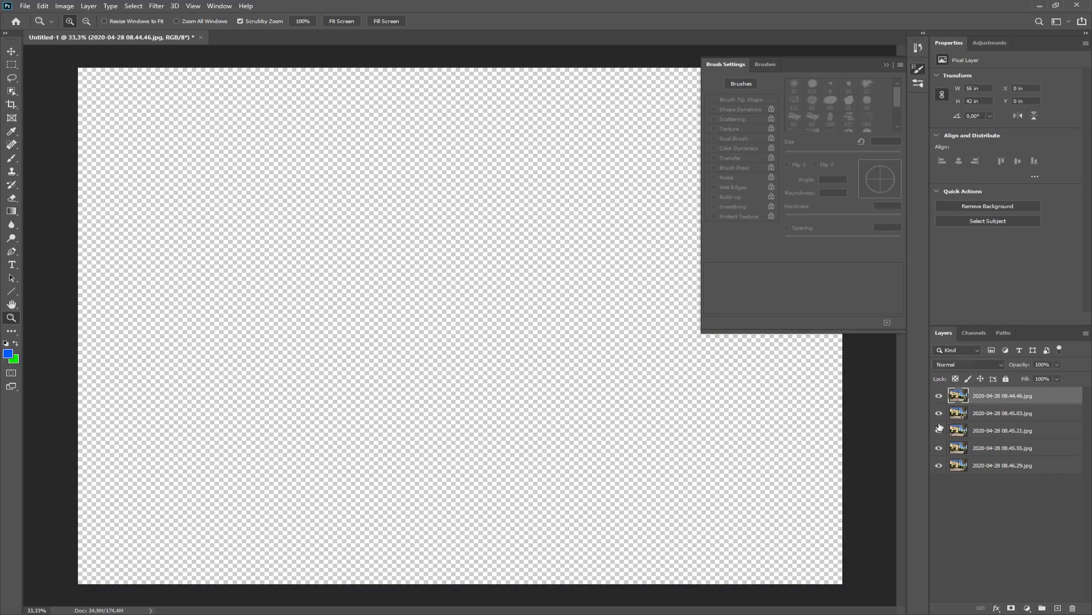
pyautogui.keyDown('alt'); pyautogui.click(939, 468); pyautogui.keyUp('alt')
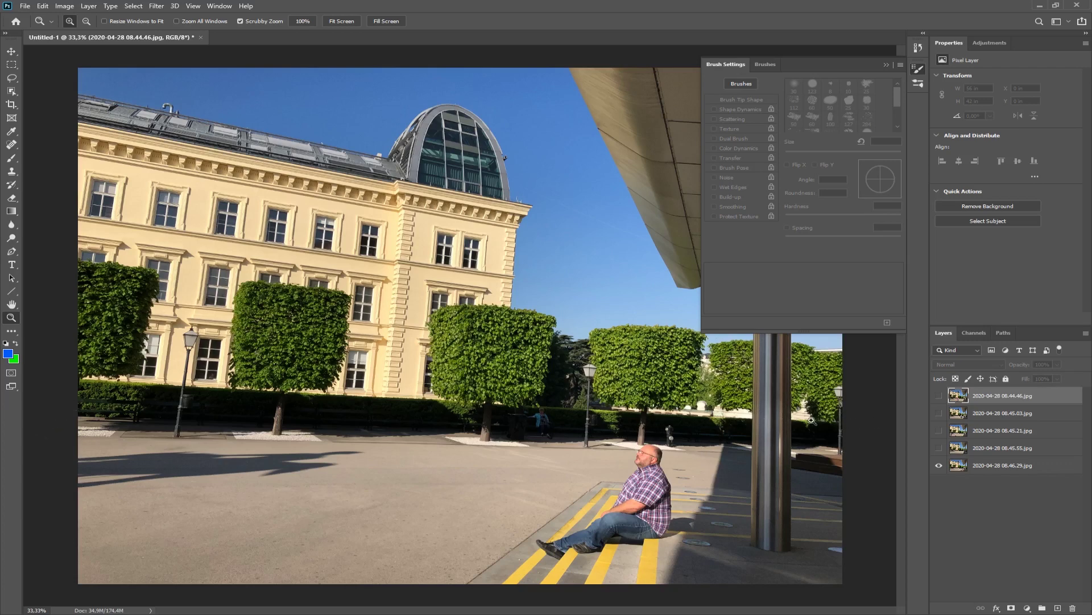
pyautogui.click(940, 449)
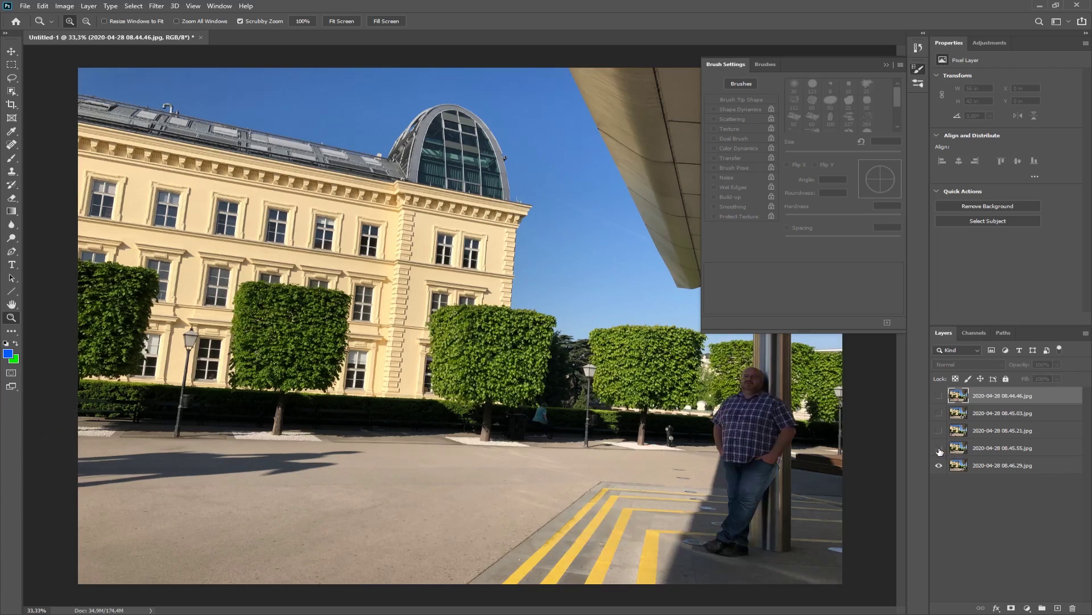
pyautogui.click(940, 448)
pyautogui.click(940, 431)
pyautogui.click(939, 431)
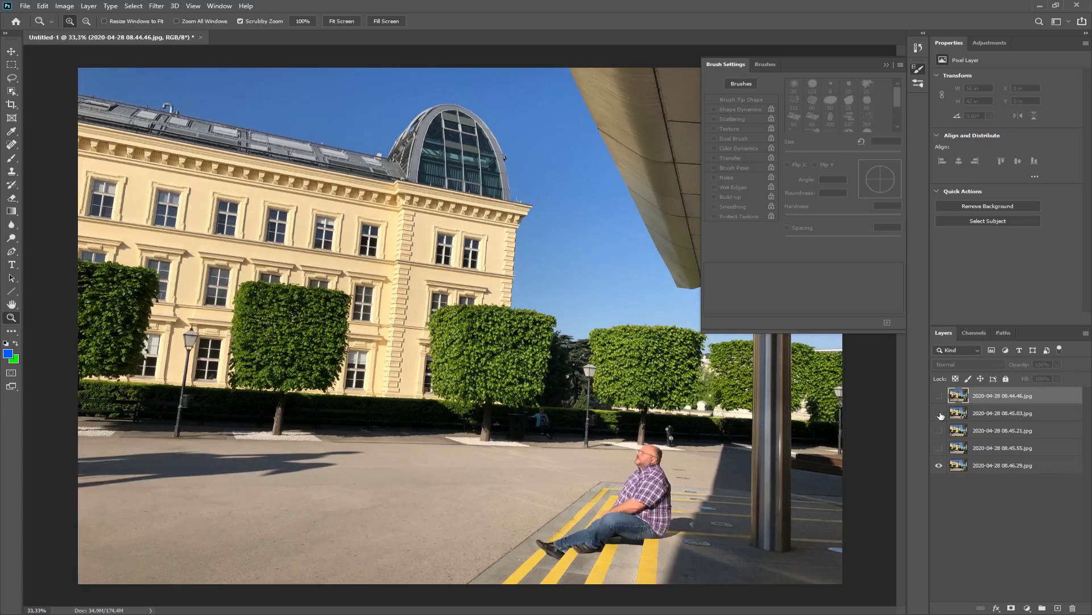
# Preview layer 2020-04-28 08.45.03.jpg over the bottom layer and delete it from the stack.
pyautogui.click(939, 413)
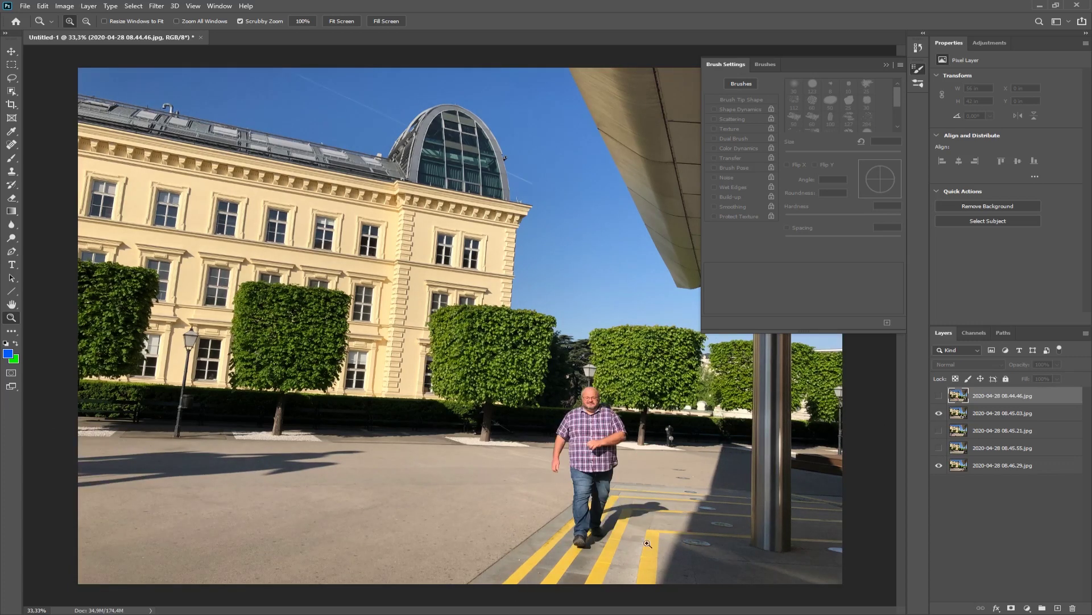
pyautogui.click(981, 415)
pyautogui.moveTo(982, 415); pyautogui.dragTo(1074, 609)
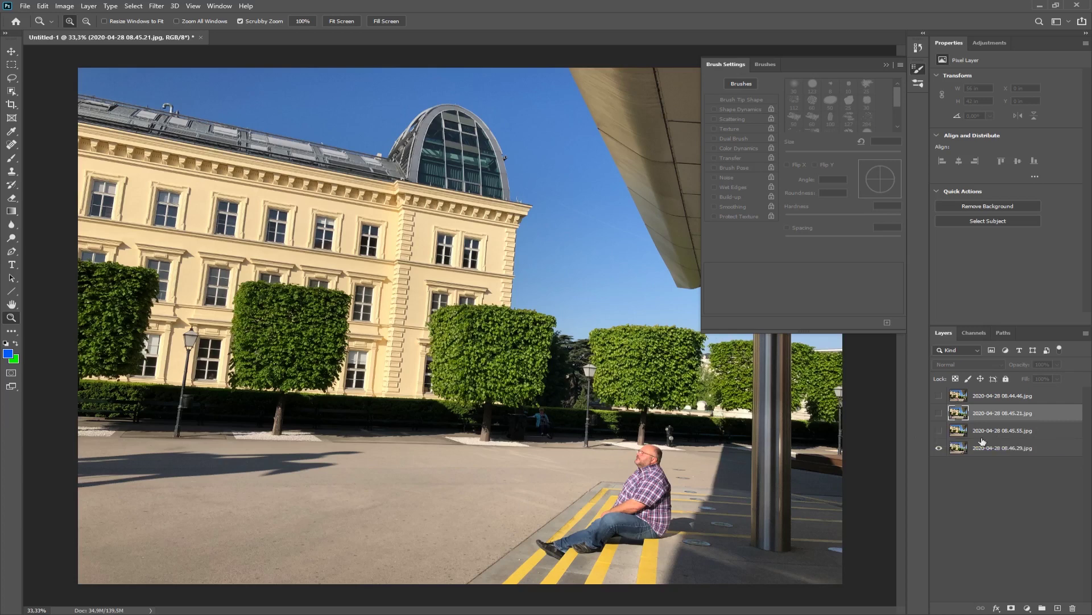
# Compare layer 2020-04-28 08.45.55.jpg with the bottom layer by repeatedly showing and hiding it, and leave it visible.
pyautogui.click(939, 432)
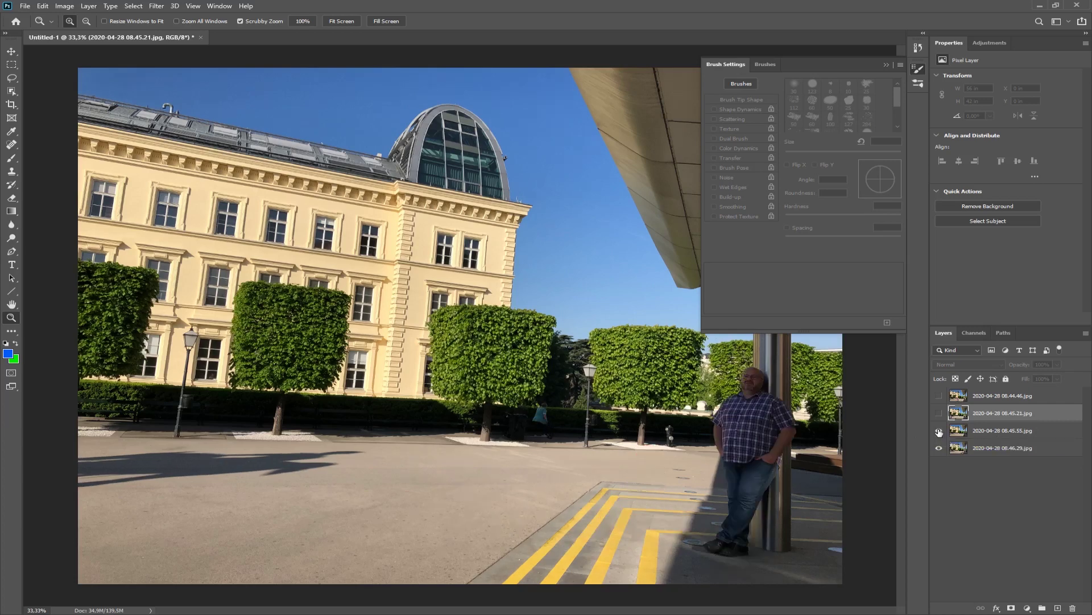
pyautogui.click(940, 432)
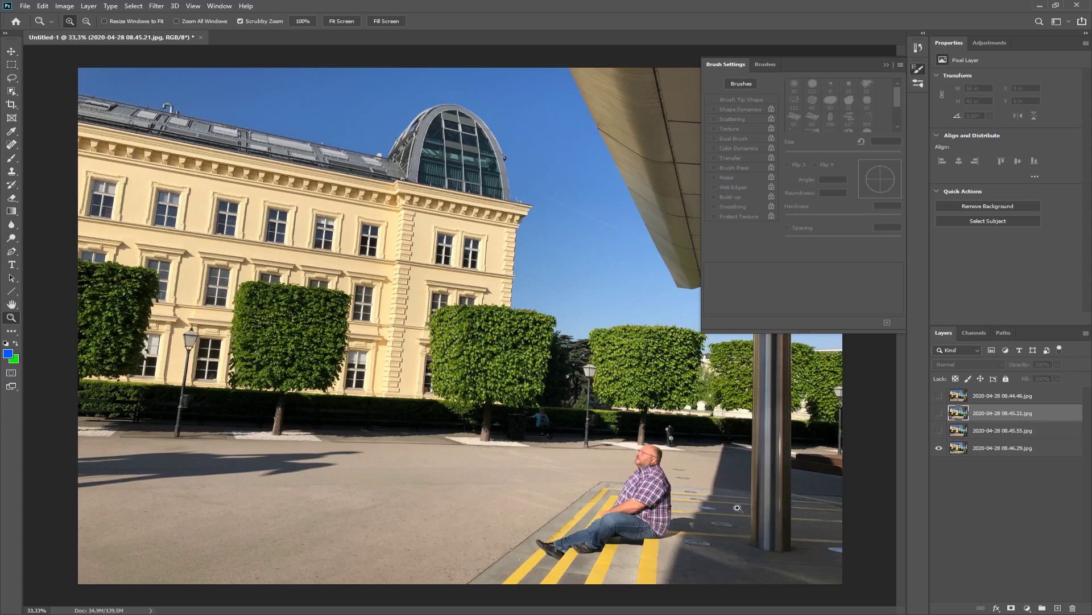
pyautogui.click(939, 431)
pyautogui.click(939, 432)
pyautogui.click(939, 431)
pyautogui.click(939, 432)
pyautogui.click(939, 431)
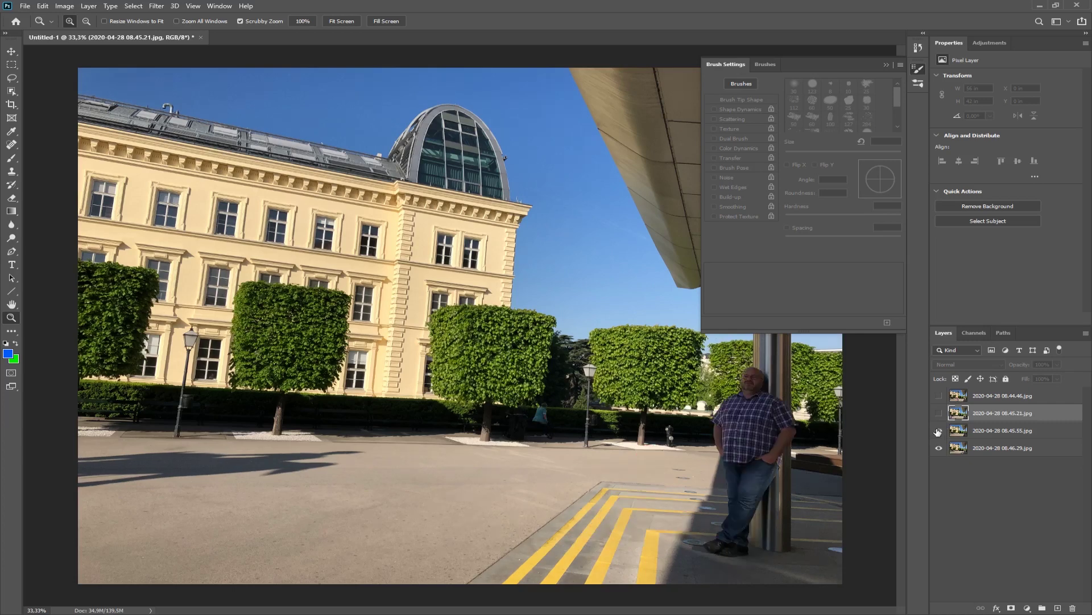
# On layer 2020-04-28 08.45.55.jpg, draw a loose Lasso selection around the man leaning against the pillar and his feet.
pyautogui.click(979, 432)
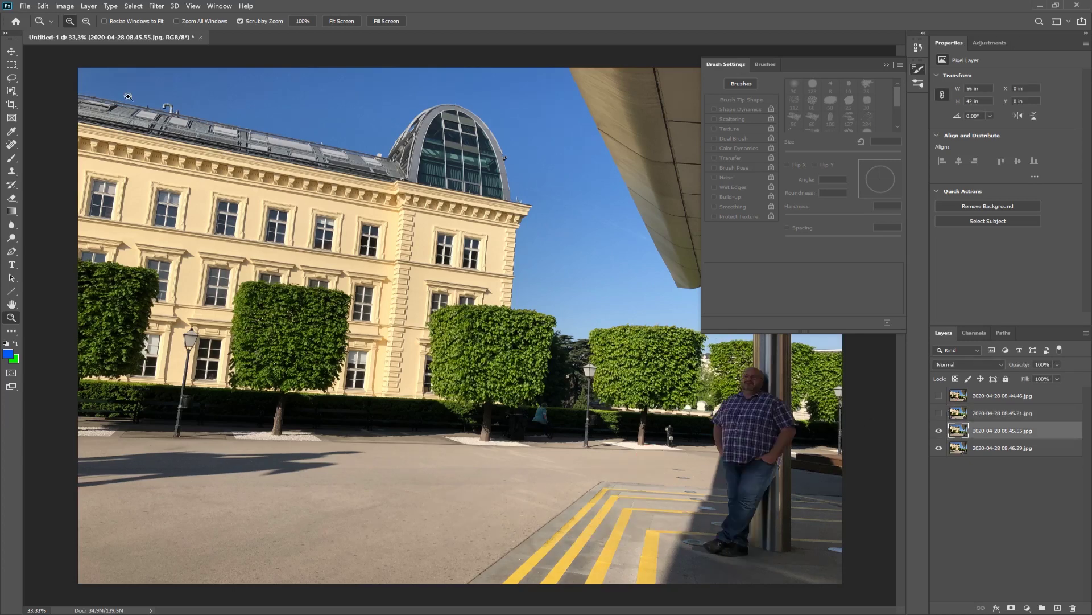
pyautogui.click(12, 78)
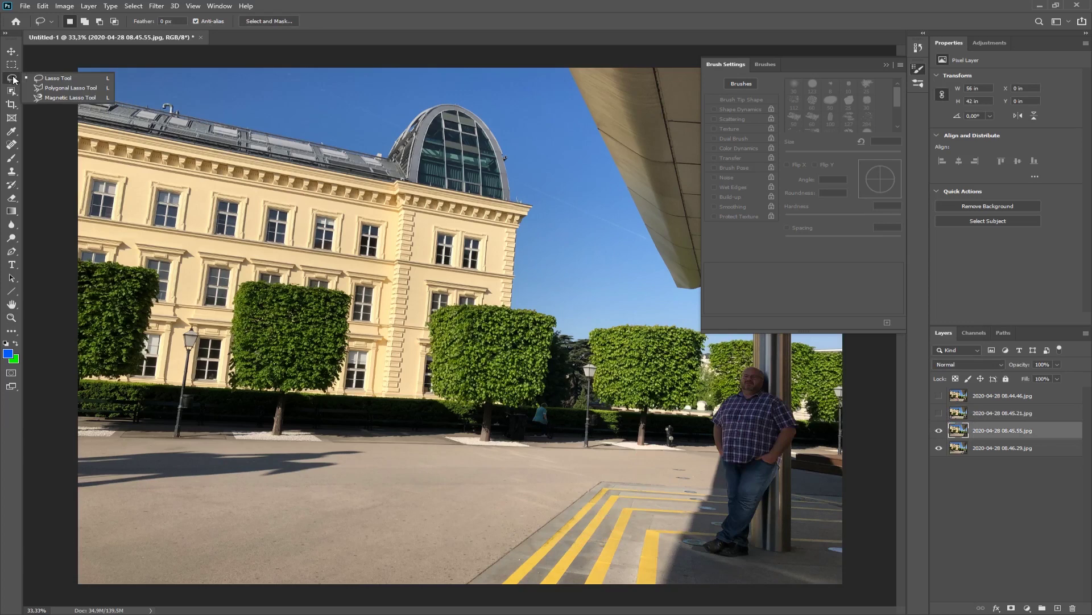
pyautogui.click(54, 78)
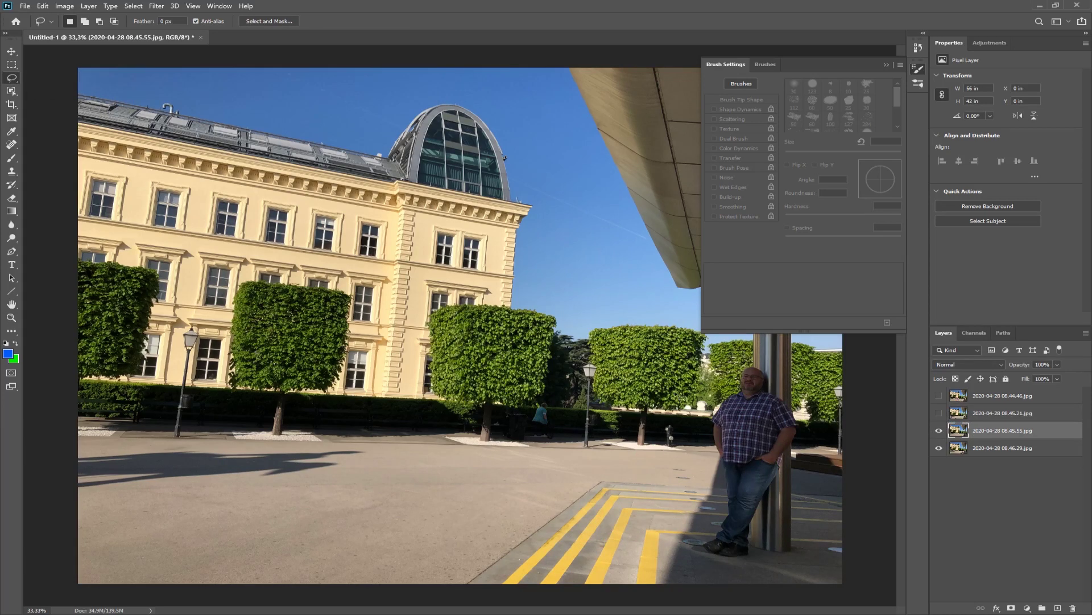
pyautogui.moveTo(727, 568)
pyautogui.mouseDown()
pyautogui.moveTo(757, 560)
pyautogui.moveTo(804, 445)
pyautogui.moveTo(802, 405)
pyautogui.moveTo(754, 357)
pyautogui.moveTo(739, 358)
pyautogui.moveTo(711, 393)
pyautogui.moveTo(701, 423)
pyautogui.moveTo(708, 487)
pyautogui.moveTo(671, 532)
pyautogui.moveTo(686, 565)
pyautogui.moveTo(727, 569)
pyautogui.mouseUp()
# Add a layer mask from the selection and check the masked cut-out with the bottom layer briefly hidden.
pyautogui.click(1011, 608)
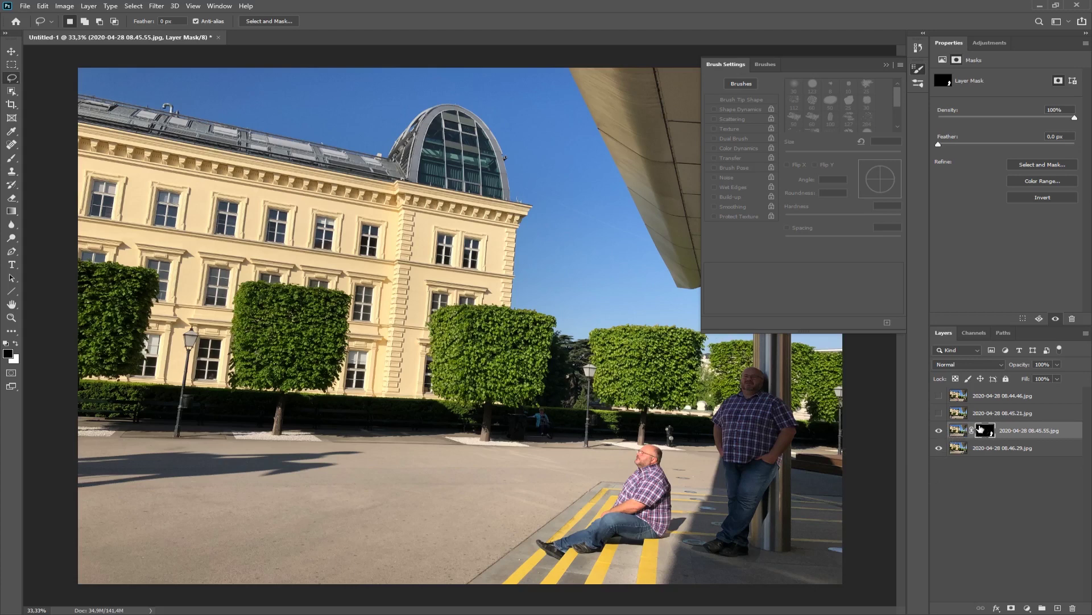
pyautogui.click(939, 448)
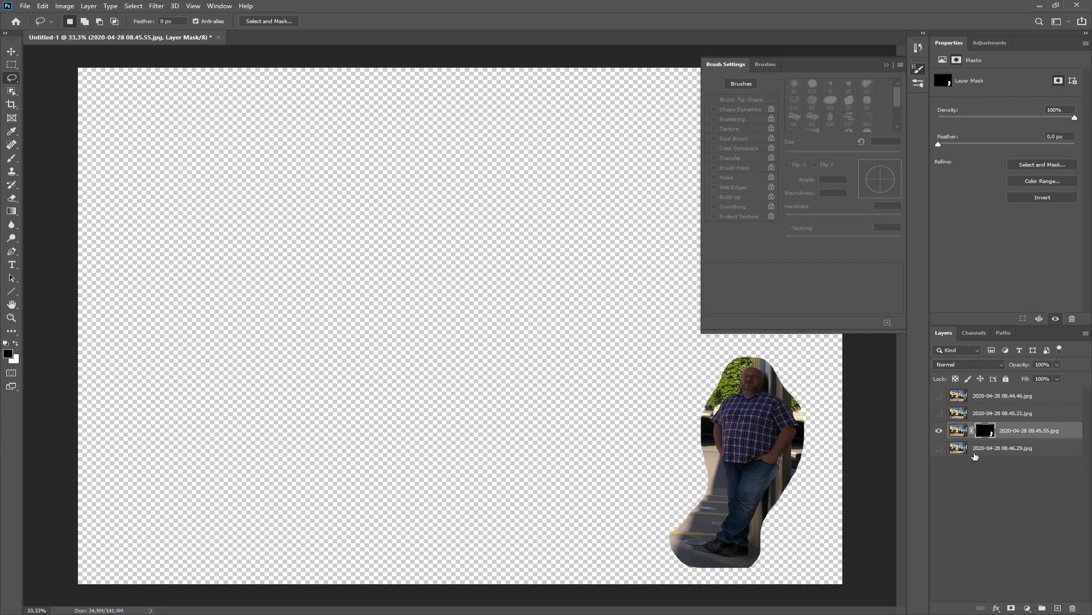
pyautogui.click(940, 449)
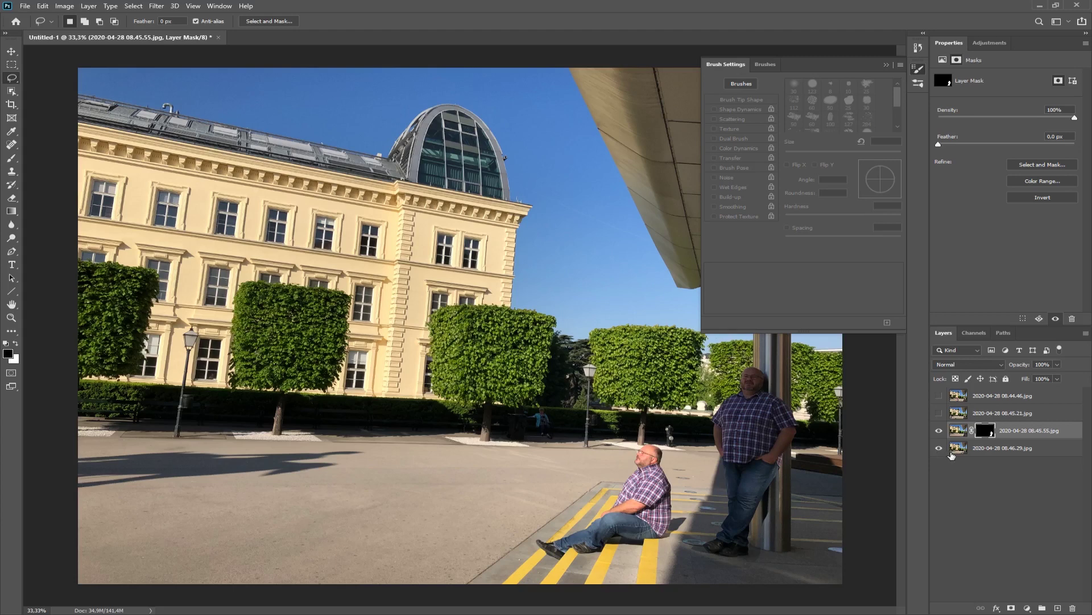
# Compare layer 2020-04-28 08.45.21.jpg with the composite below by repeatedly showing and hiding it, and leave it visible.
pyautogui.click(939, 415)
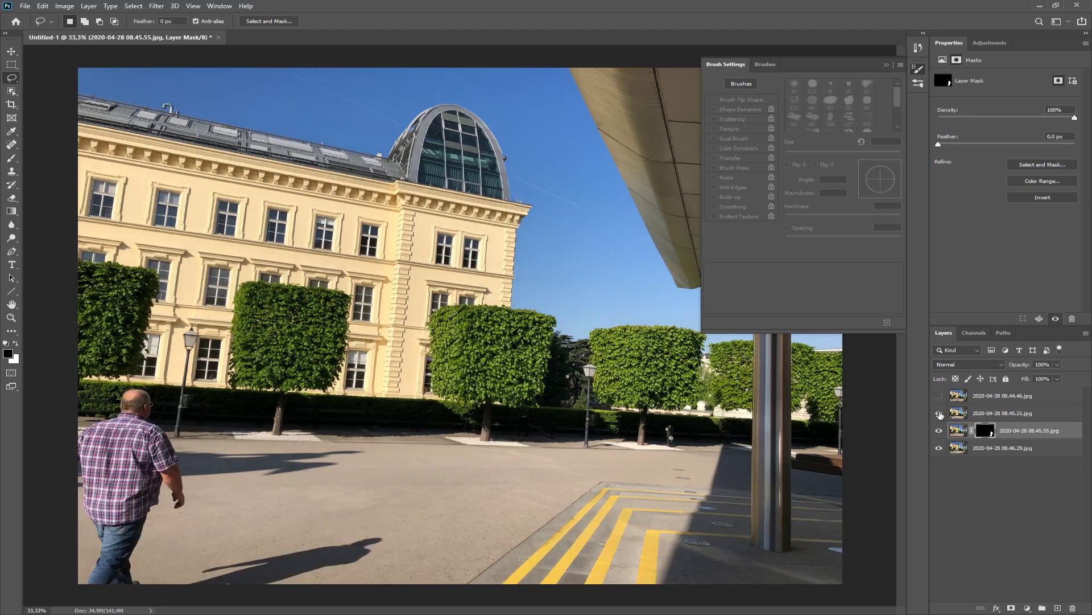
pyautogui.click(940, 414)
pyautogui.click(939, 415)
pyautogui.click(940, 414)
pyautogui.click(940, 415)
# On layer 2020-04-28 08.45.21.jpg, lasso the walking man with his shadow and add a layer mask from the selection.
pyautogui.click(987, 416)
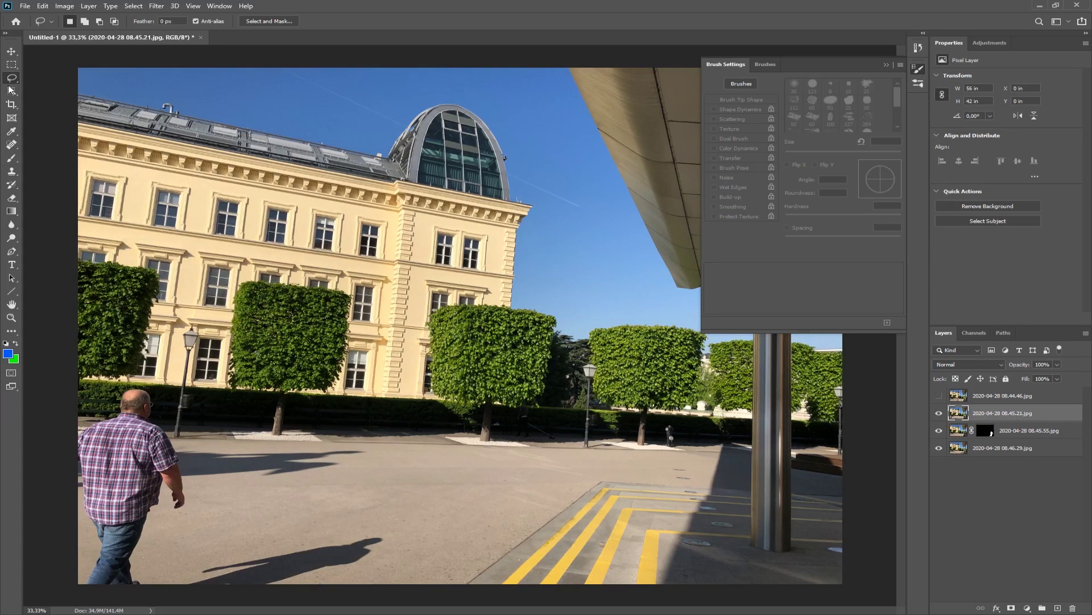
pyautogui.moveTo(372, 522)
pyautogui.mouseDown()
pyautogui.moveTo(248, 529)
pyautogui.moveTo(183, 557)
pyautogui.moveTo(174, 536)
pyautogui.moveTo(197, 492)
pyautogui.moveTo(182, 412)
pyautogui.moveTo(135, 375)
pyautogui.moveTo(75, 396)
pyautogui.moveTo(59, 536)
pyautogui.moveTo(72, 589)
pyautogui.moveTo(308, 597)
pyautogui.moveTo(392, 552)
pyautogui.moveTo(380, 521)
pyautogui.mouseUp()
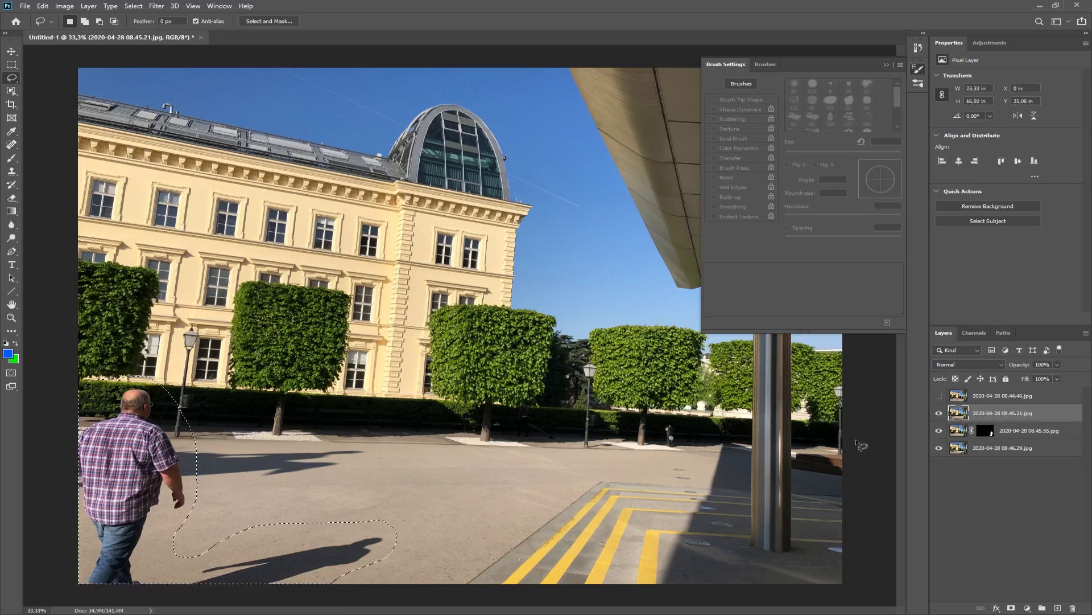
pyautogui.click(1012, 608)
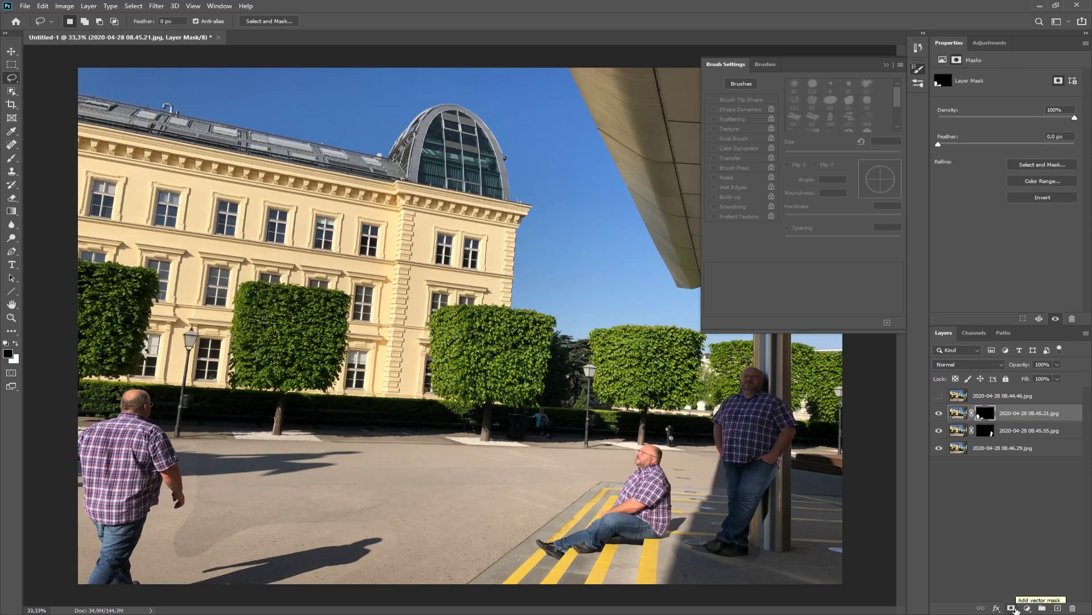
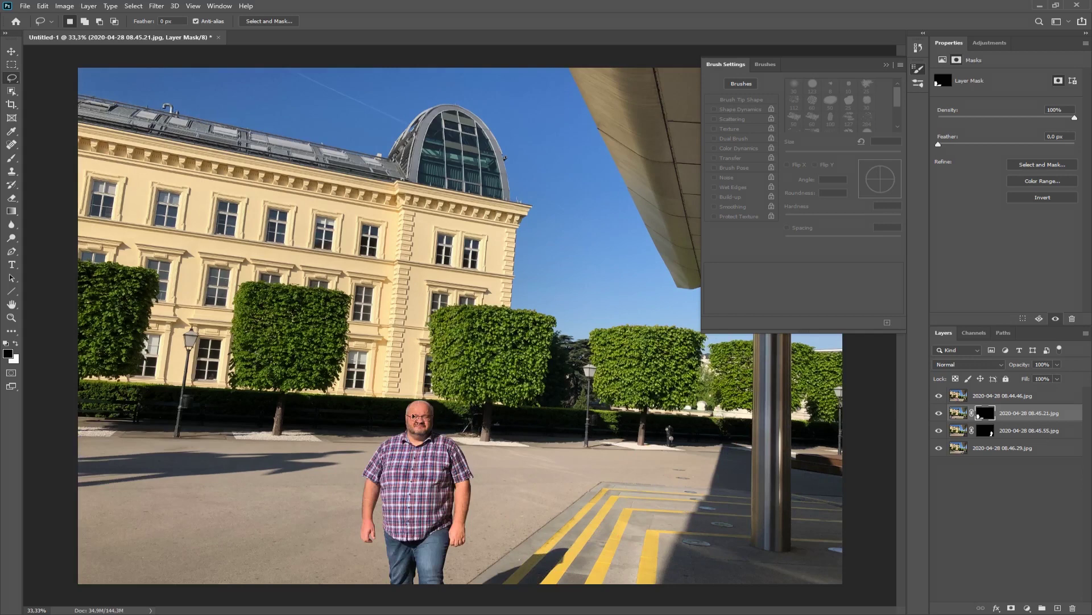
# On layer 2020-04-28 08.44.46.jpg, lasso the man facing the camera with his shadow and add a layer mask from the selection.
pyautogui.click(971, 397)
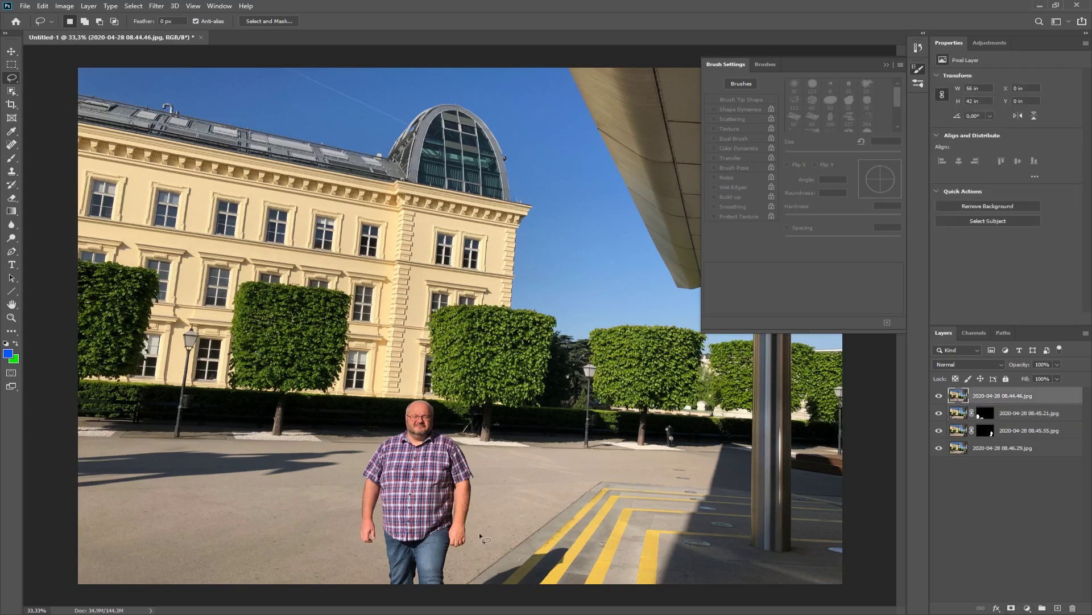
pyautogui.moveTo(475, 528)
pyautogui.mouseDown()
pyautogui.moveTo(482, 463)
pyautogui.moveTo(437, 394)
pyautogui.moveTo(404, 392)
pyautogui.moveTo(348, 475)
pyautogui.mouseUp()
pyautogui.moveTo(365, 579)
pyautogui.mouseDown()
pyautogui.moveTo(389, 595)
pyautogui.moveTo(529, 594)
pyautogui.moveTo(556, 594)
pyautogui.moveTo(574, 571)
pyautogui.mouseUp()
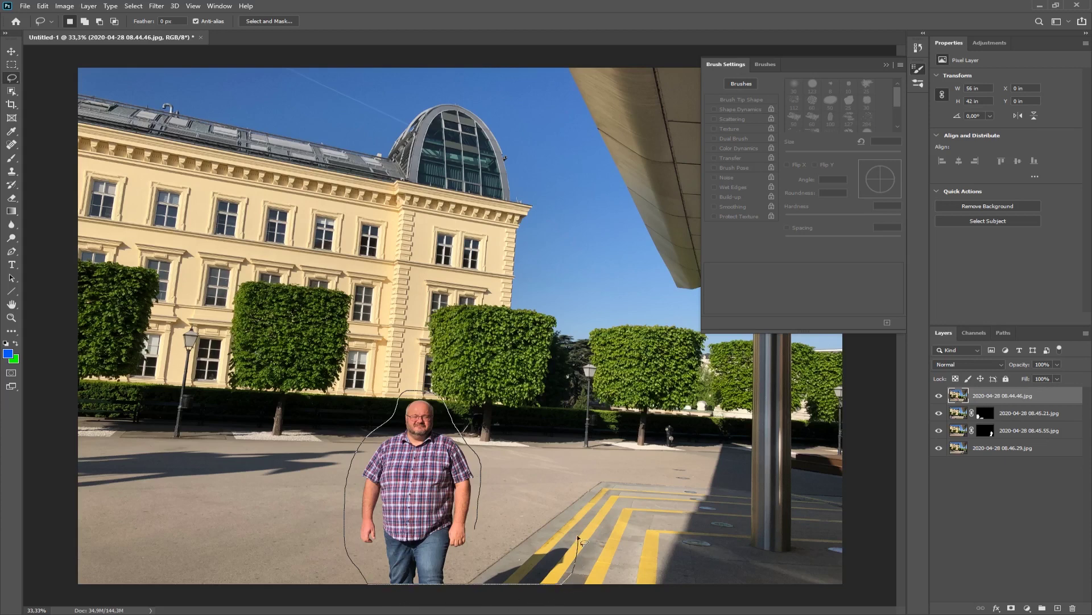
pyautogui.moveTo(482, 552); pyautogui.dragTo(482, 552)
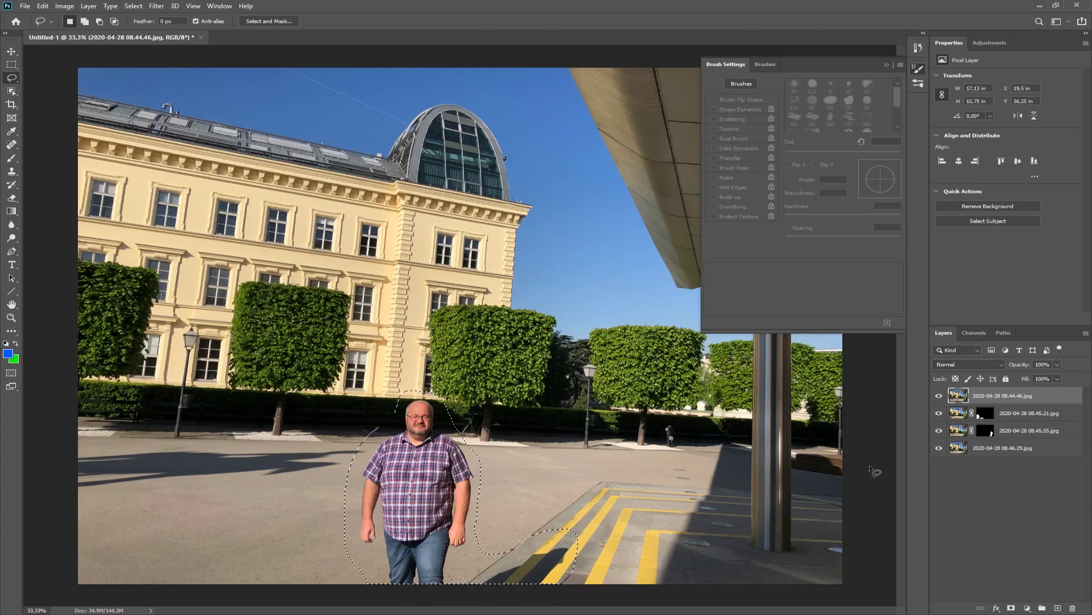
pyautogui.click(1012, 608)
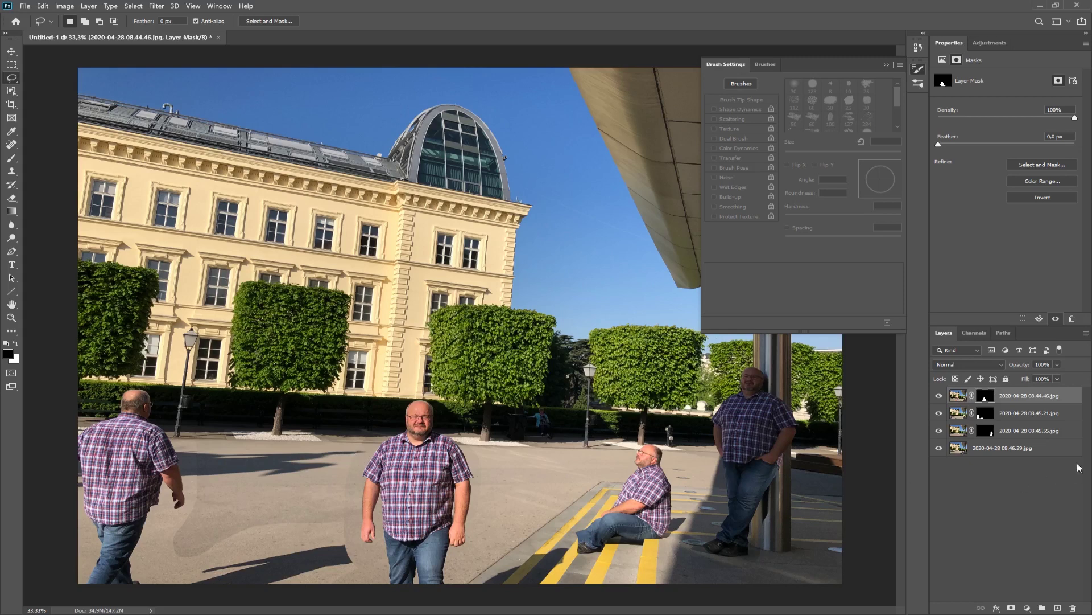
# Hide the top two masked layers and compare layer 2020-04-28 08.45.55.jpg on and off, leaving it visible.
pyautogui.click(939, 412)
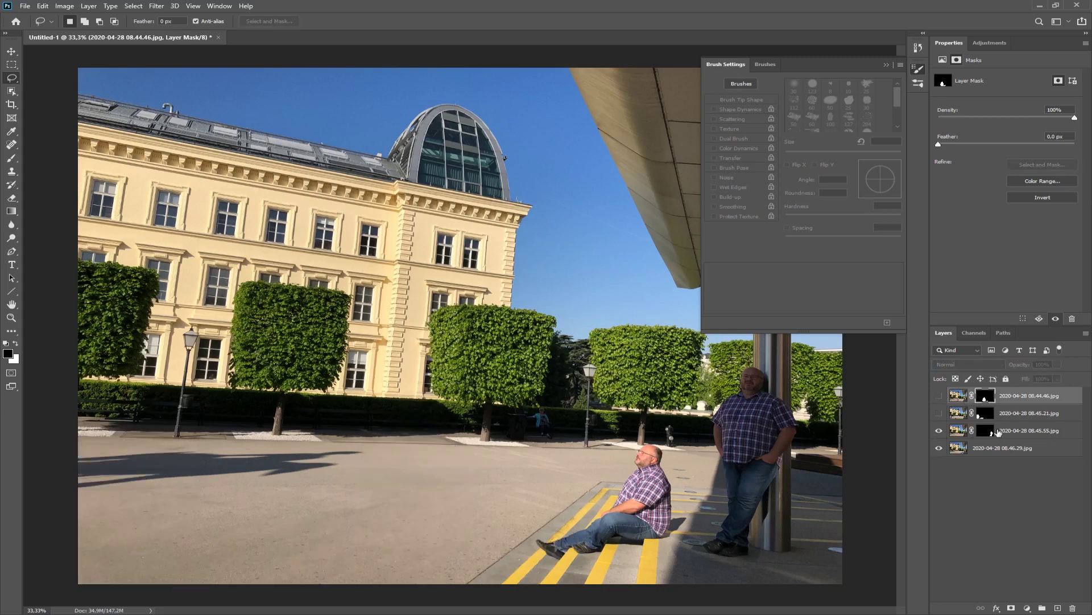
pyautogui.click(1020, 431)
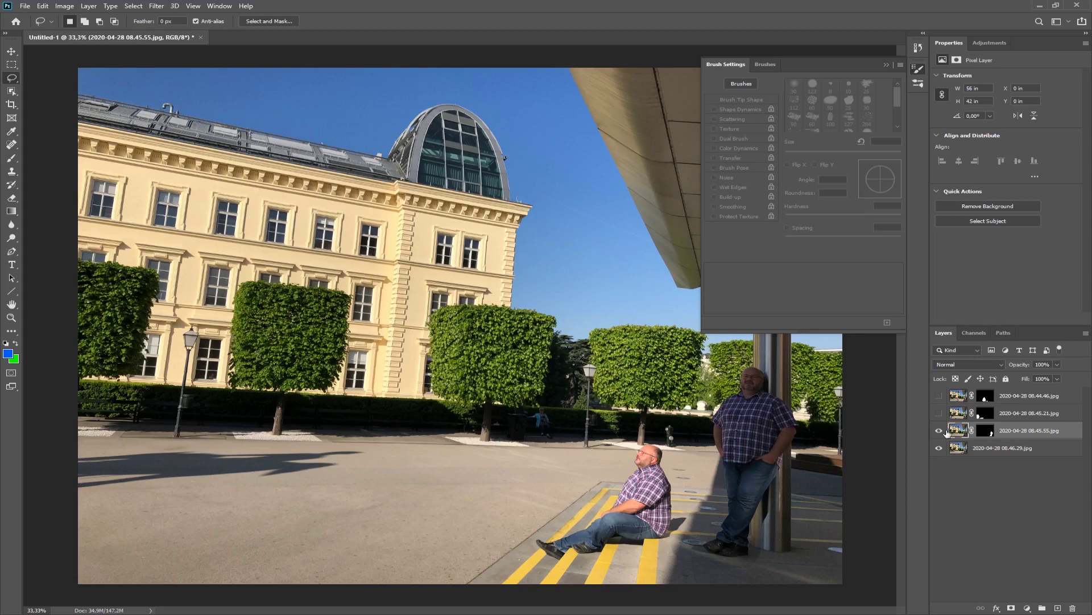
pyautogui.click(939, 430)
pyautogui.click(939, 430)
pyautogui.click(939, 430)
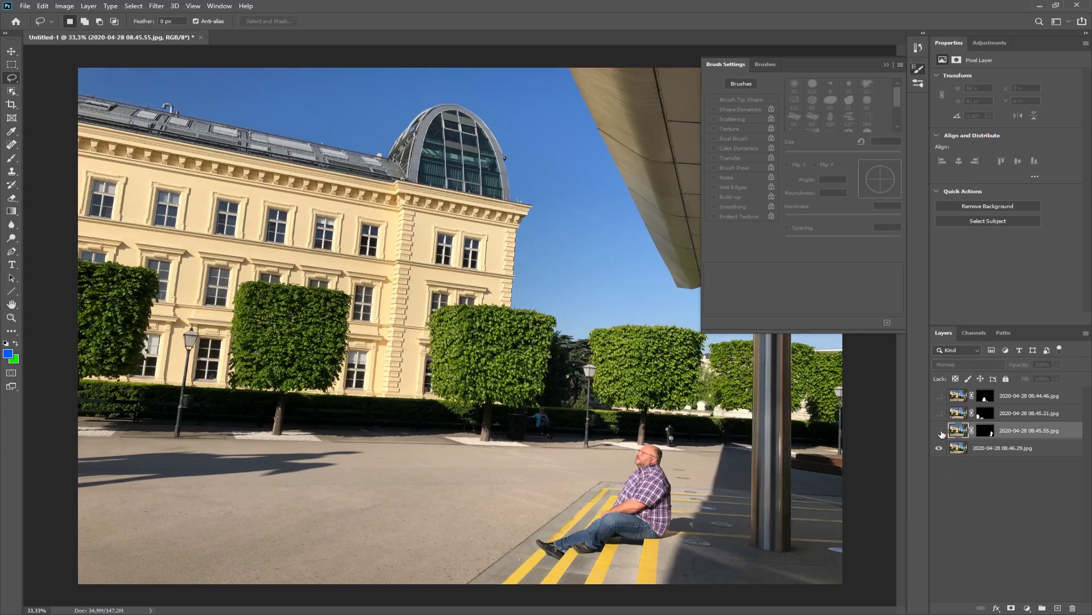
pyautogui.click(940, 431)
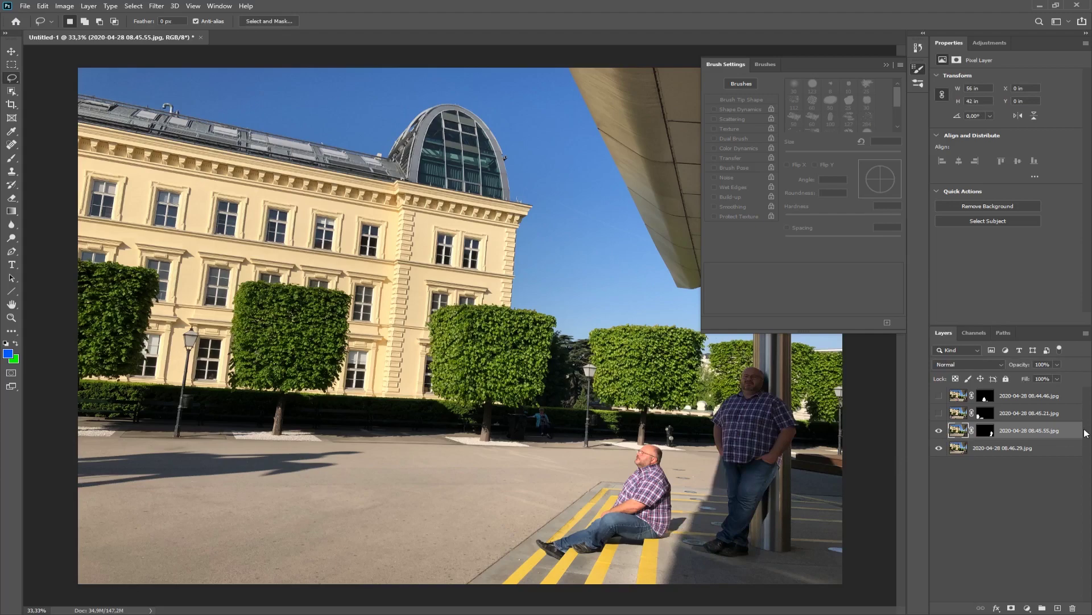
# Paint black with a soft 77 px brush on the 2020-04-28 08.45.55.jpg mask to blend the edge near the seated man's shadow.
pyautogui.click(11, 318)
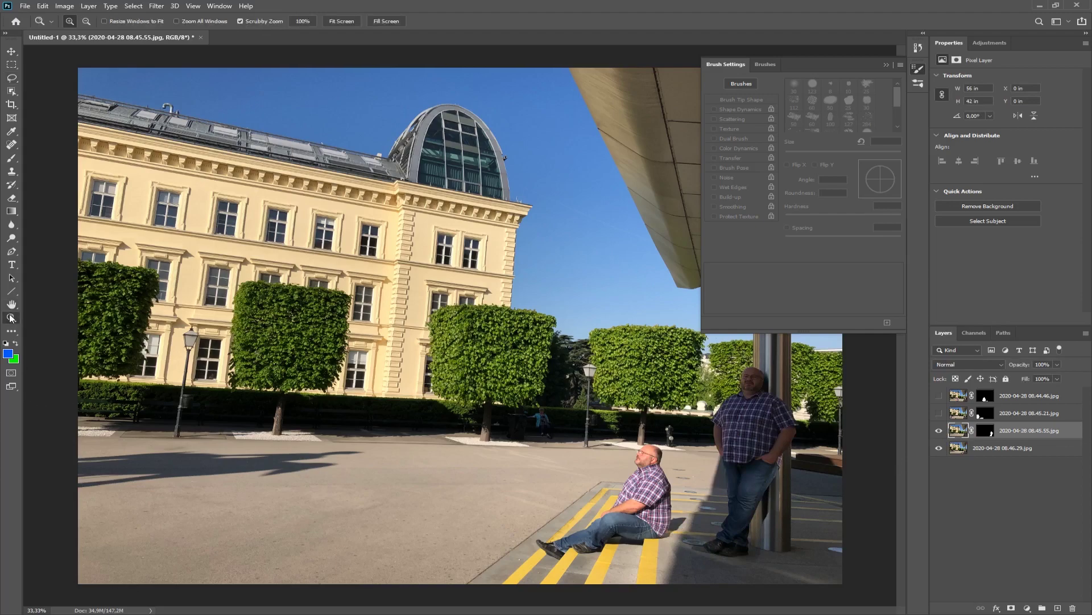
pyautogui.rightClick(668, 526)
pyautogui.click(700, 545)
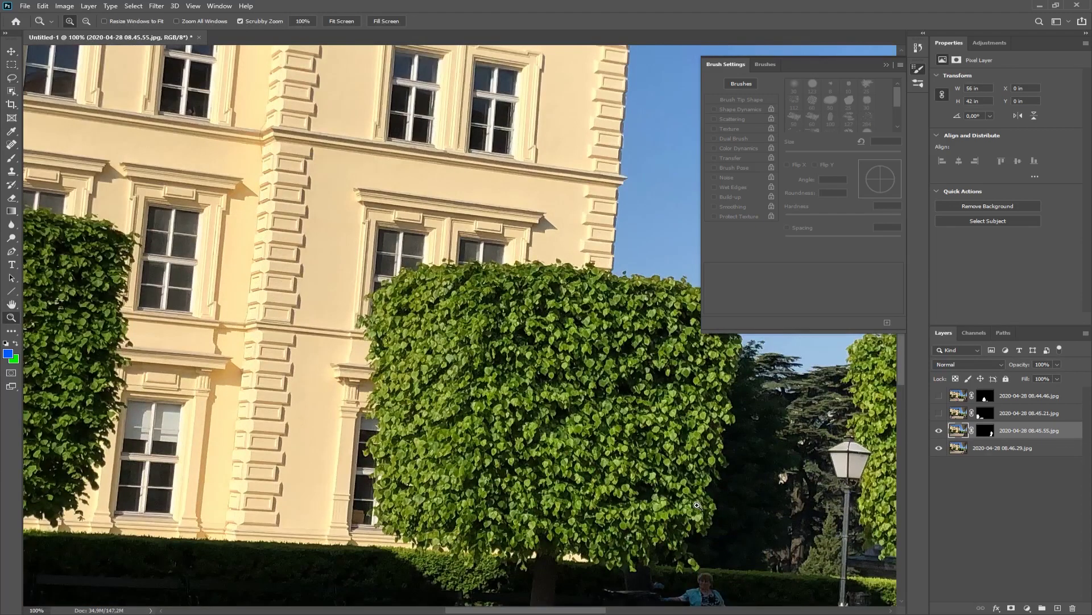
pyautogui.moveTo(700, 507); pyautogui.dragTo(423, 313)
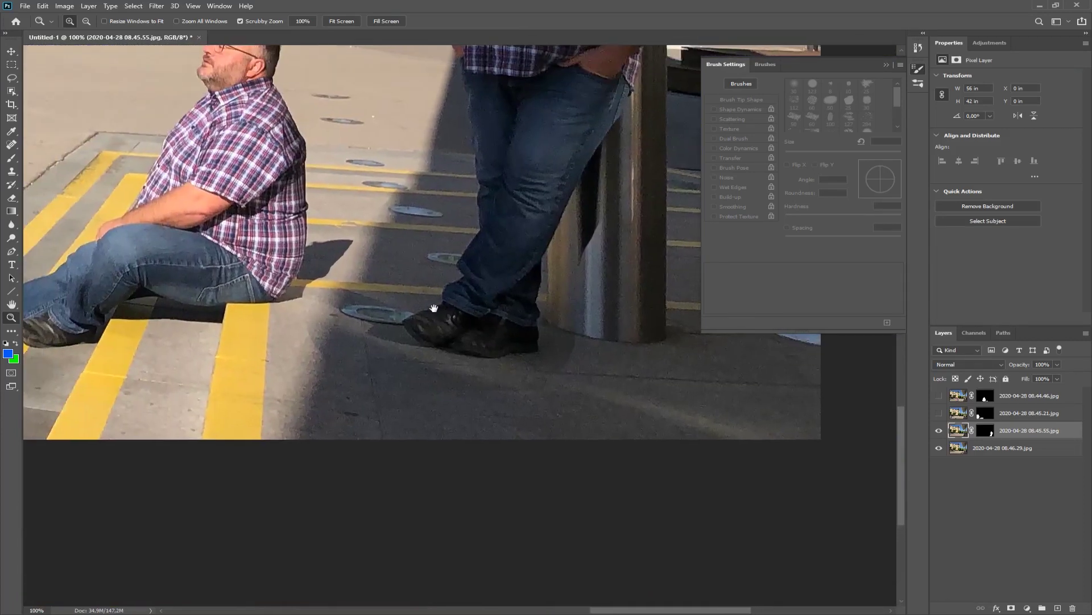
pyautogui.click(986, 431)
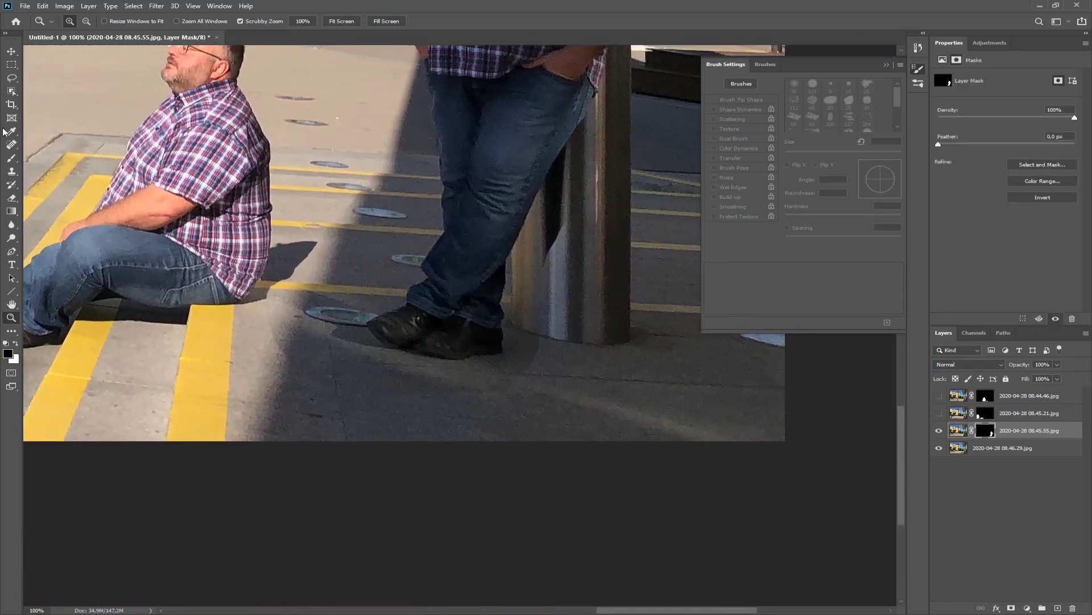
pyautogui.click(12, 158)
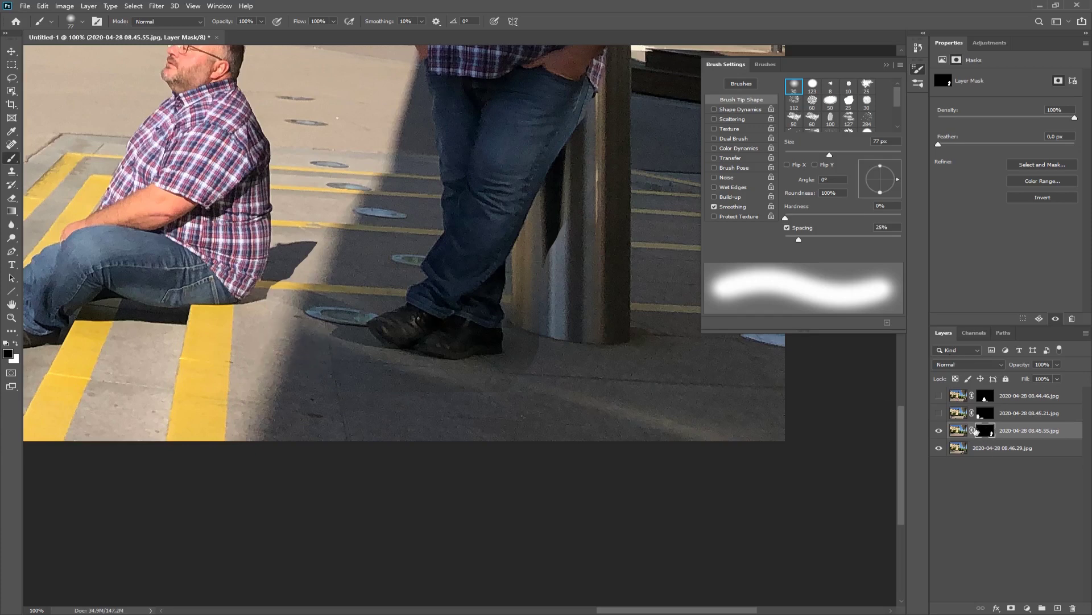
pyautogui.click(310, 271)
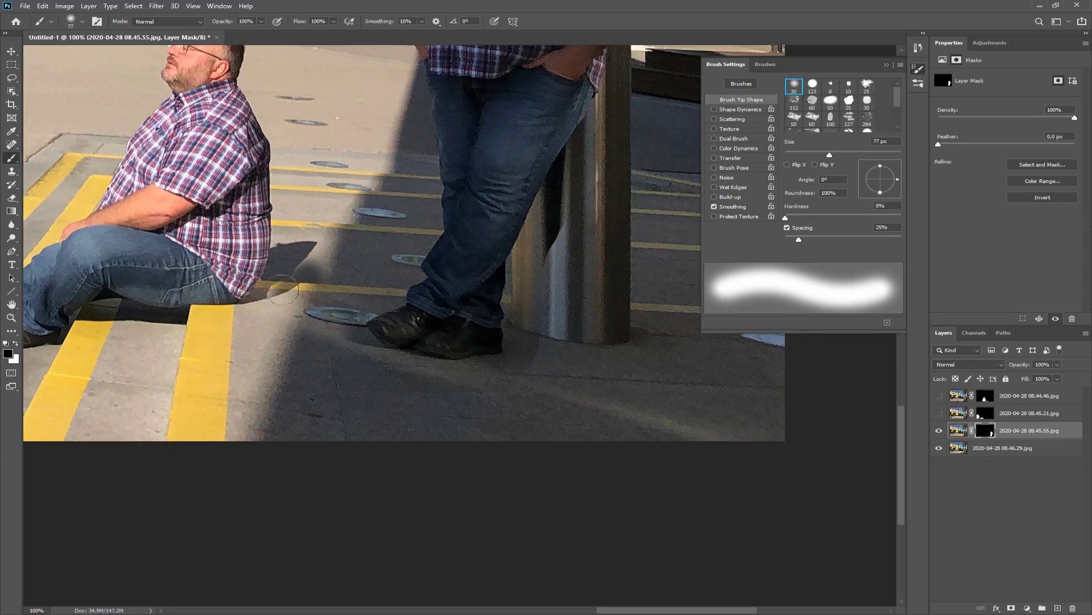
pyautogui.moveTo(282, 290); pyautogui.dragTo(315, 272)
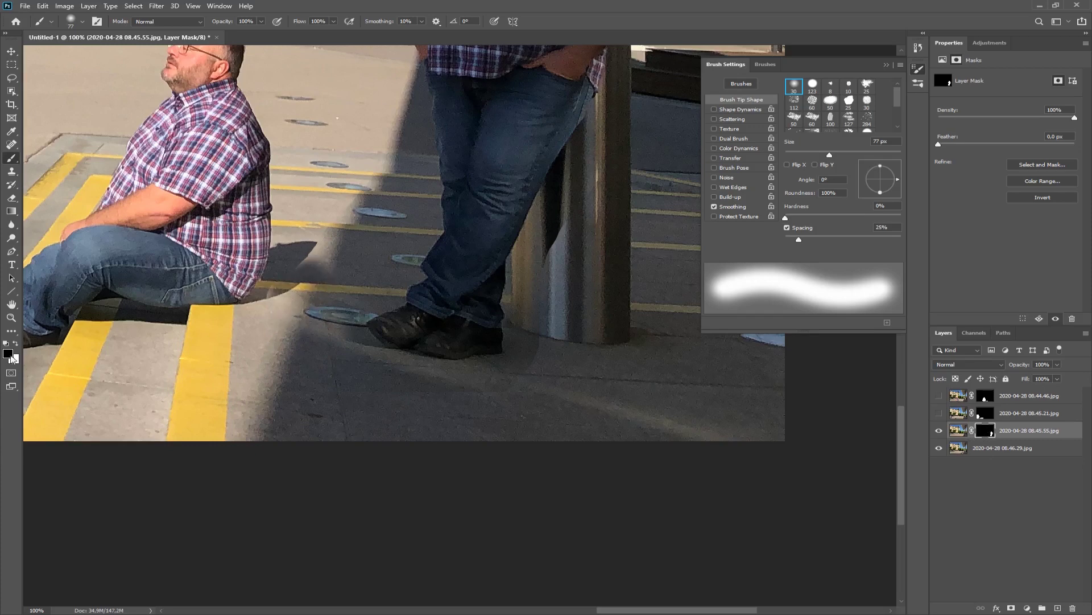
pyautogui.moveTo(322, 269)
pyautogui.mouseDown()
pyautogui.moveTo(281, 292)
pyautogui.moveTo(332, 254)
pyautogui.moveTo(311, 275)
pyautogui.moveTo(339, 222)
pyautogui.mouseUp()
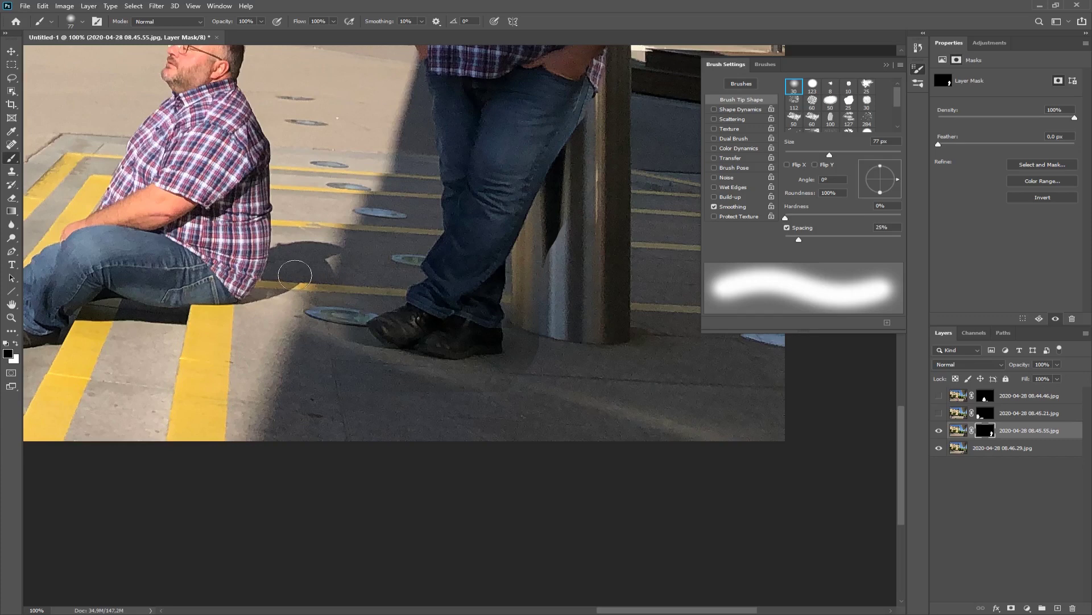
# Refine the same mask around the leaning man's shoes, painting black by the pillar base and white over the floor light.
pyautogui.moveTo(537, 317)
pyautogui.mouseDown()
pyautogui.moveTo(554, 322)
pyautogui.moveTo(538, 366)
pyautogui.mouseUp()
pyautogui.press('x')
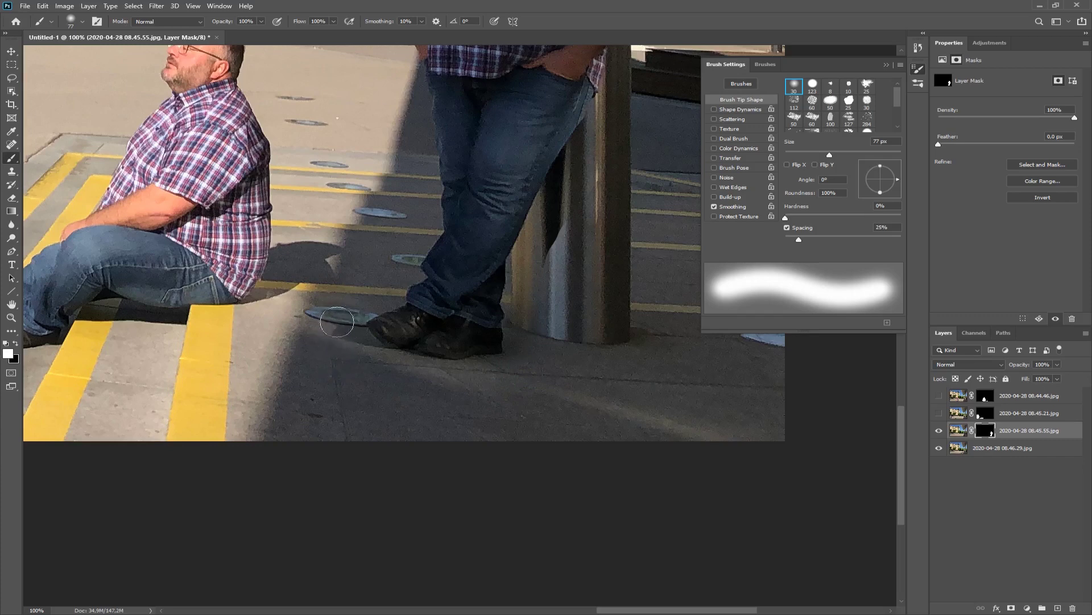
pyautogui.click(337, 322)
pyautogui.press('x')
pyautogui.moveTo(475, 336); pyautogui.dragTo(447, 578)
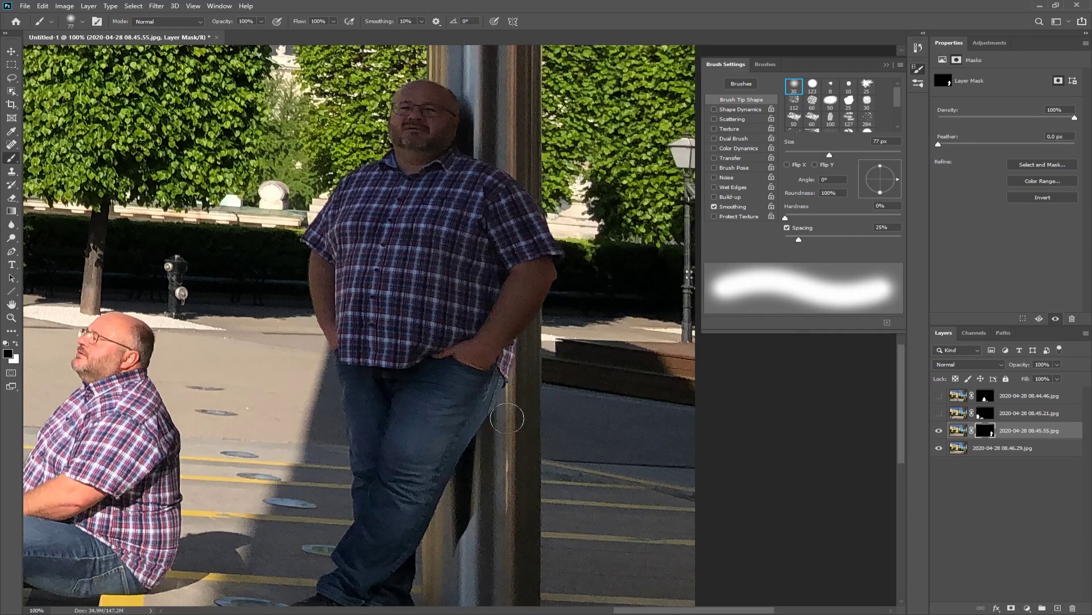
pyautogui.moveTo(511, 420)
pyautogui.mouseDown()
pyautogui.moveTo(807, 285)
pyautogui.moveTo(614, 335)
pyautogui.moveTo(629, 305)
pyautogui.moveTo(711, 285)
pyautogui.mouseUp()
pyautogui.moveTo(199, 370); pyautogui.dragTo(683, 296)
pyautogui.moveTo(114, 375)
pyautogui.mouseDown()
pyautogui.moveTo(440, 347)
pyautogui.moveTo(522, 360)
pyautogui.moveTo(360, 112)
pyautogui.moveTo(399, 236)
pyautogui.moveTo(284, 341)
pyautogui.mouseUp()
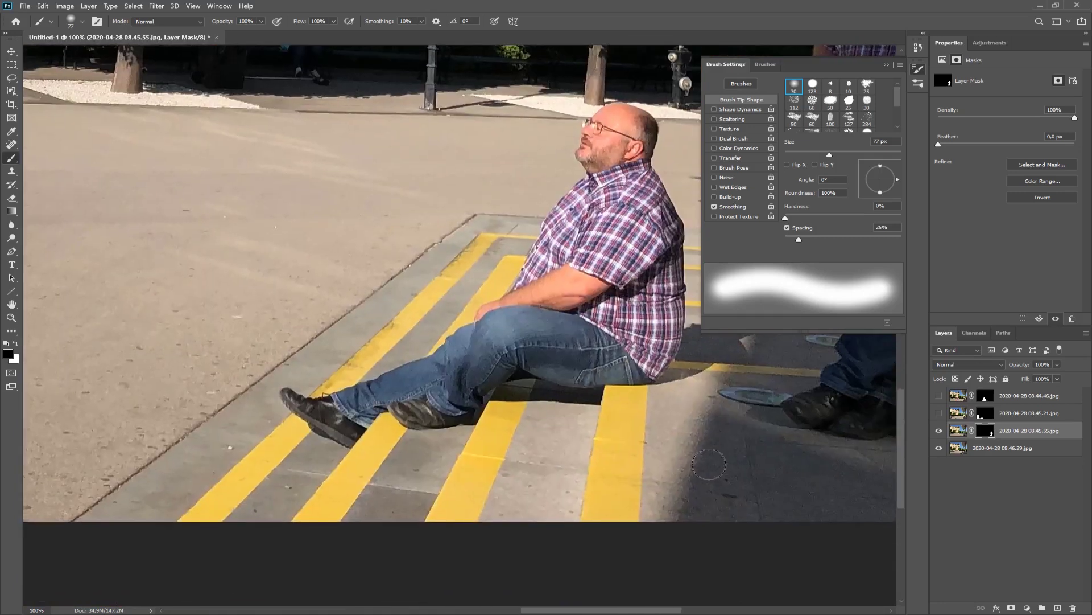
# Show layers 2020-04-28 08.45.21.jpg and 2020-04-28 08.44.46.jpg again, and select 2020-04-28 08.44.46.jpg.
pyautogui.click(939, 413)
pyautogui.moveTo(170, 404); pyautogui.dragTo(290, 387)
pyautogui.moveTo(888, 472); pyautogui.dragTo(666, 458)
pyautogui.moveTo(856, 459); pyautogui.dragTo(822, 458)
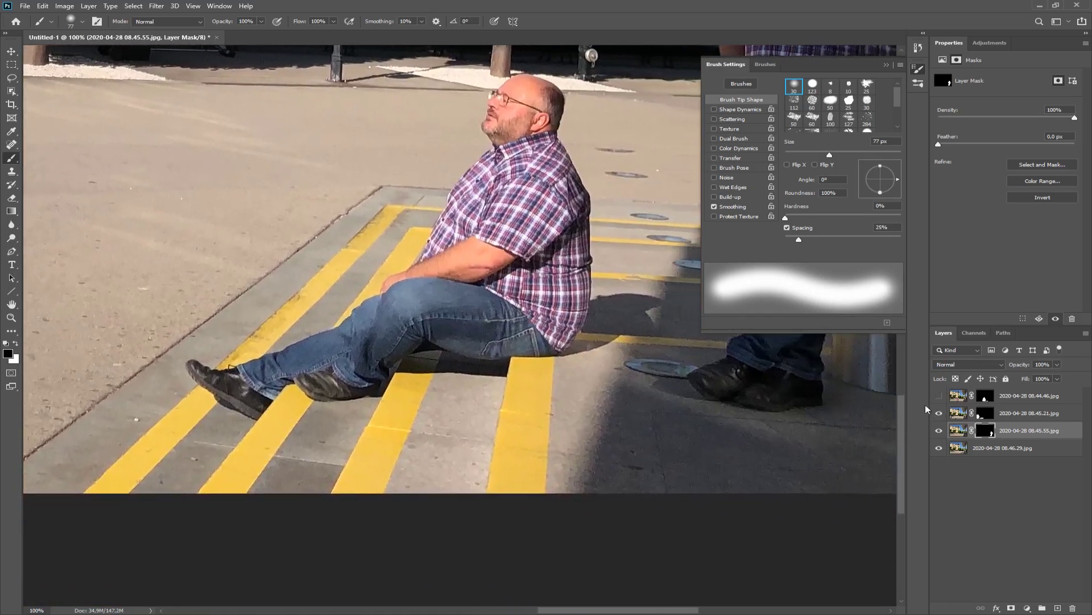
pyautogui.click(940, 397)
pyautogui.click(1010, 397)
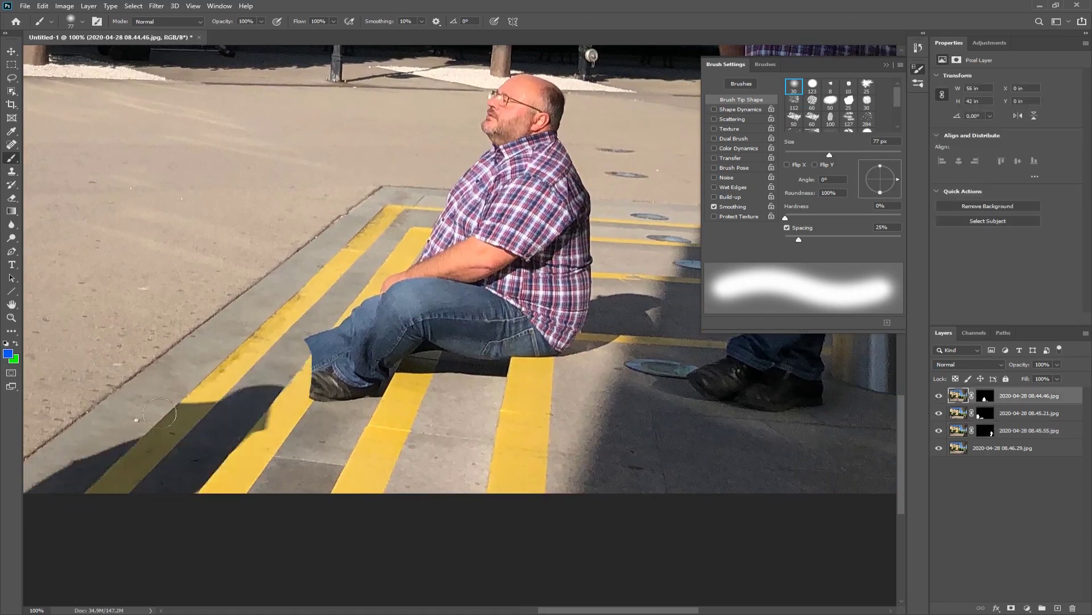
pyautogui.moveTo(81, 300)
pyautogui.mouseDown()
pyautogui.moveTo(467, 167)
pyautogui.moveTo(514, 454)
pyautogui.moveTo(95, 302)
pyautogui.mouseUp()
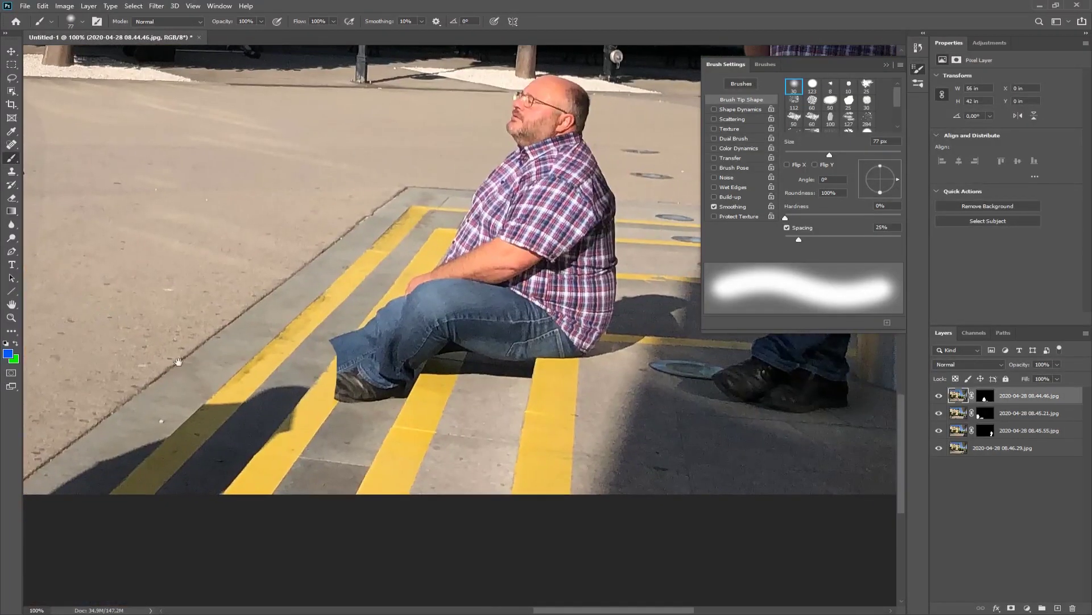
pyautogui.moveTo(257, 362); pyautogui.dragTo(284, 301)
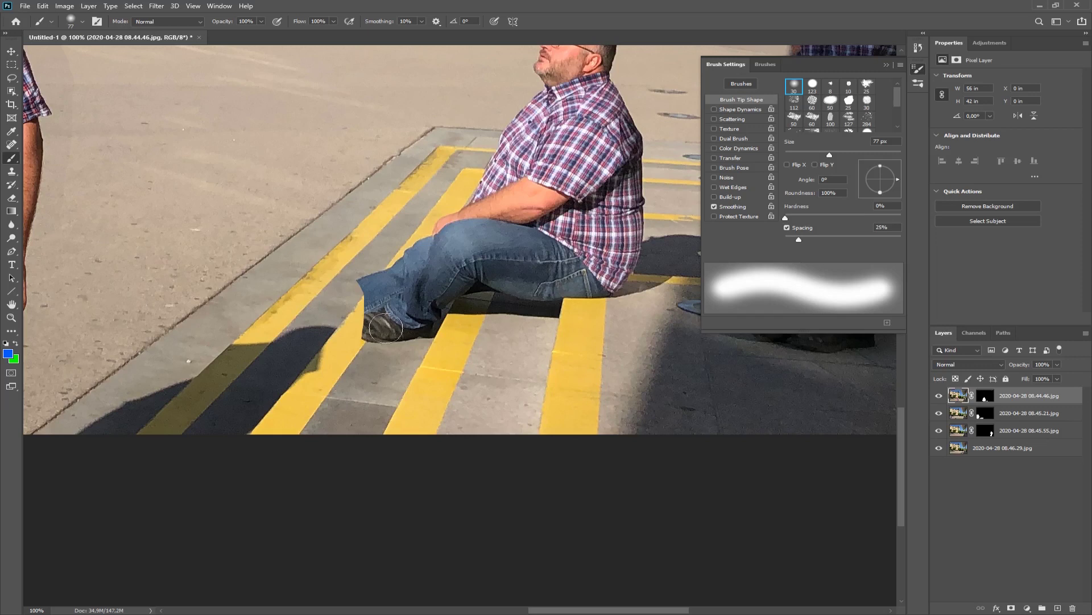
# Toggle layer 2020-04-28 08.44.46.jpg off and on repeatedly to examine its overlap with the seated man's feet.
pyautogui.click(940, 397)
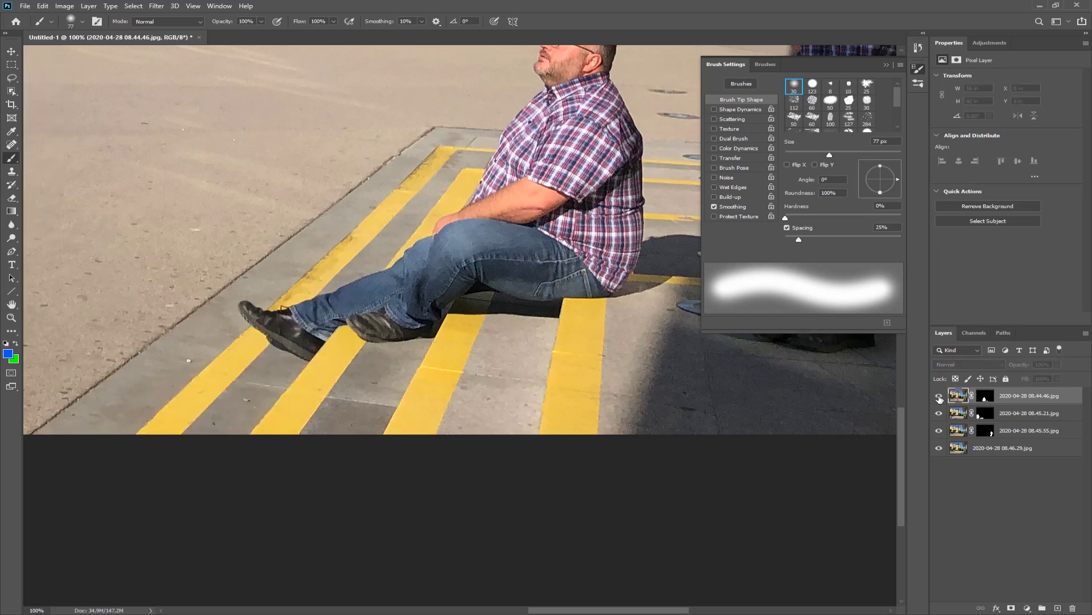
pyautogui.click(940, 396)
pyautogui.click(939, 397)
pyautogui.click(939, 396)
pyautogui.click(939, 397)
pyautogui.click(939, 397)
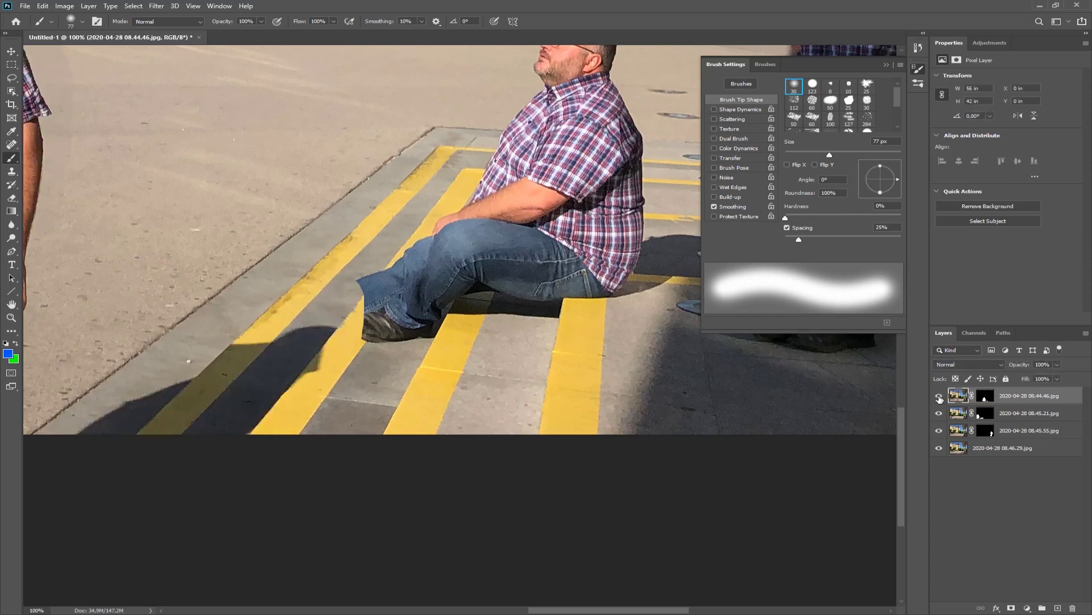
# Paint black on the 2020-04-28 08.44.46.jpg layer mask to bring back the seated man's covered lower leg and shoe.
pyautogui.click(986, 397)
pyautogui.moveTo(348, 317)
pyautogui.mouseDown()
pyautogui.moveTo(356, 307)
pyautogui.moveTo(340, 301)
pyautogui.moveTo(251, 322)
pyautogui.moveTo(356, 330)
pyautogui.moveTo(313, 331)
pyautogui.moveTo(327, 342)
pyautogui.moveTo(281, 321)
pyautogui.moveTo(307, 347)
pyautogui.moveTo(304, 337)
pyautogui.moveTo(338, 344)
pyautogui.moveTo(302, 325)
pyautogui.mouseUp()
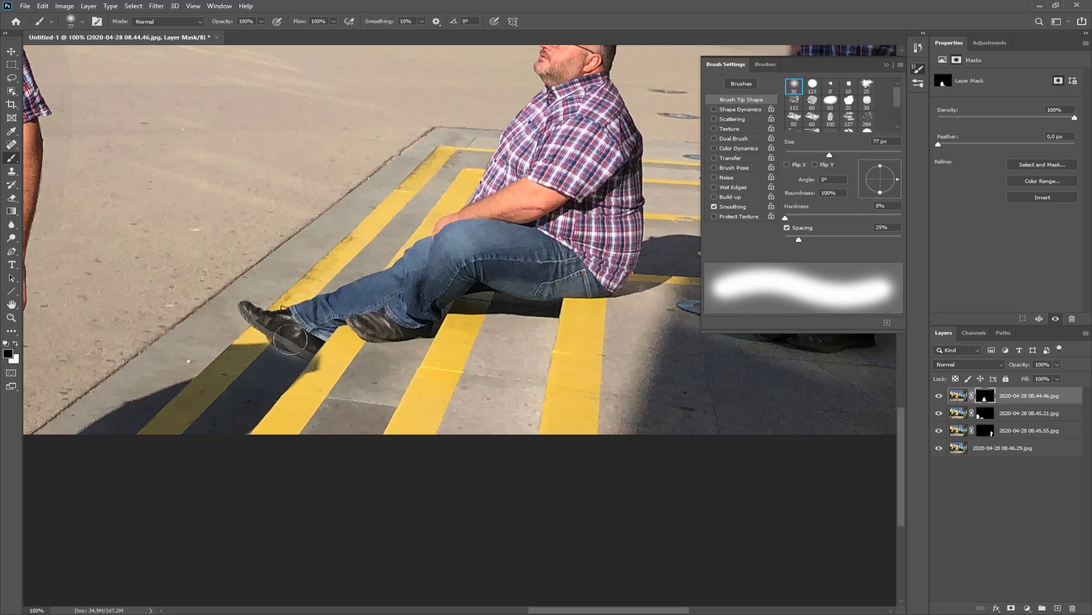
pyautogui.press('x')
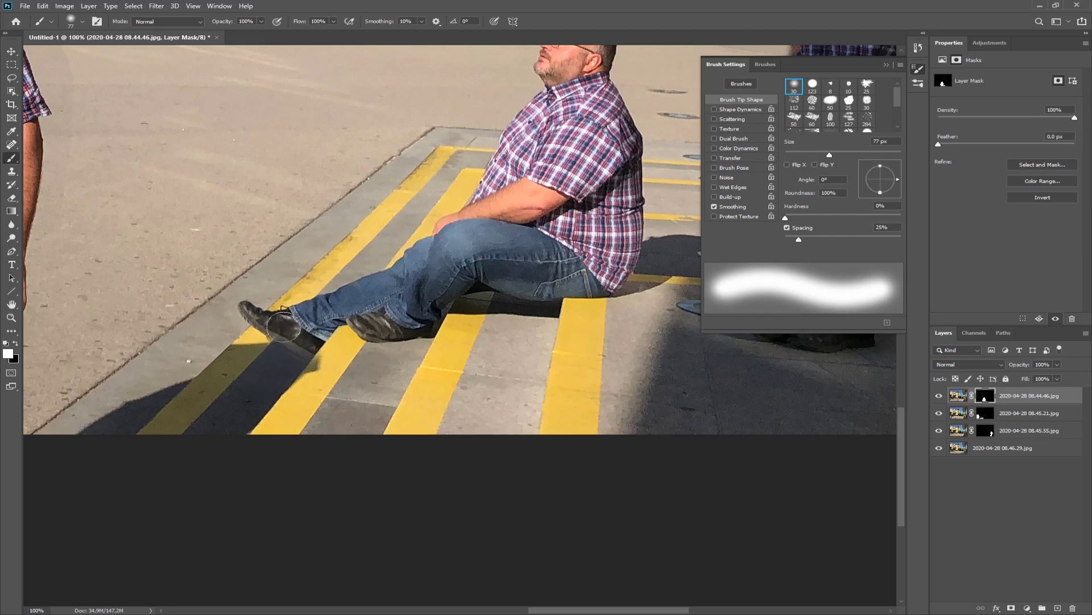
pyautogui.press('x')
pyautogui.moveTo(291, 325)
pyautogui.mouseDown()
pyautogui.moveTo(356, 300)
pyautogui.moveTo(328, 340)
pyautogui.moveTo(264, 343)
pyautogui.moveTo(314, 359)
pyautogui.moveTo(258, 360)
pyautogui.moveTo(365, 356)
pyautogui.mouseUp()
# Enlarge the soft brush to 84 px for the mask edge beside the man facing the camera.
pyautogui.moveTo(284, 291)
pyautogui.mouseDown()
pyautogui.moveTo(761, 392)
pyautogui.moveTo(707, 435)
pyautogui.mouseUp()
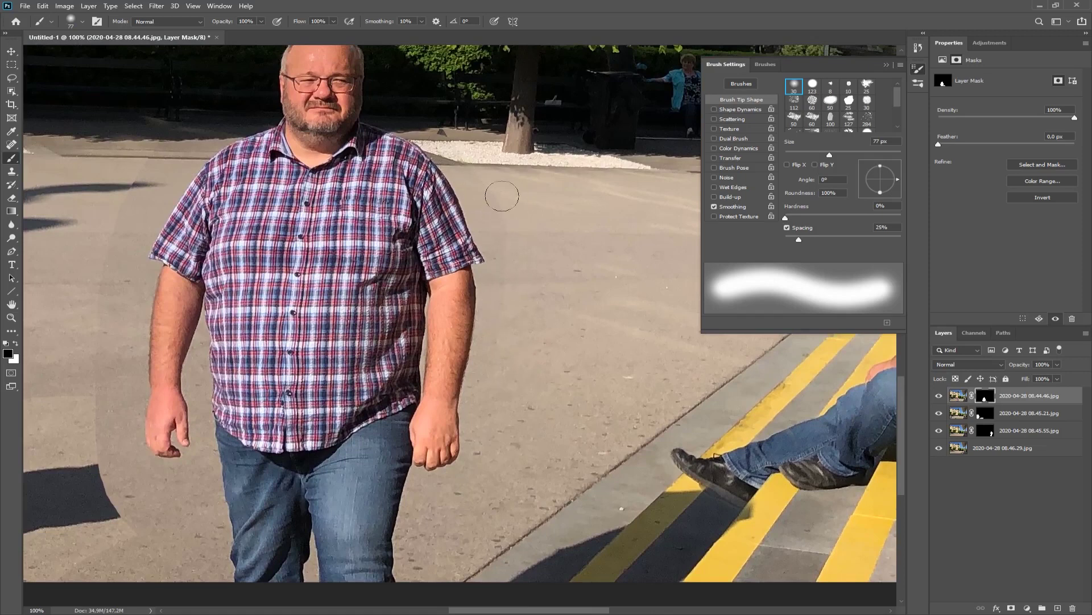
pyautogui.rightClick(414, 211)
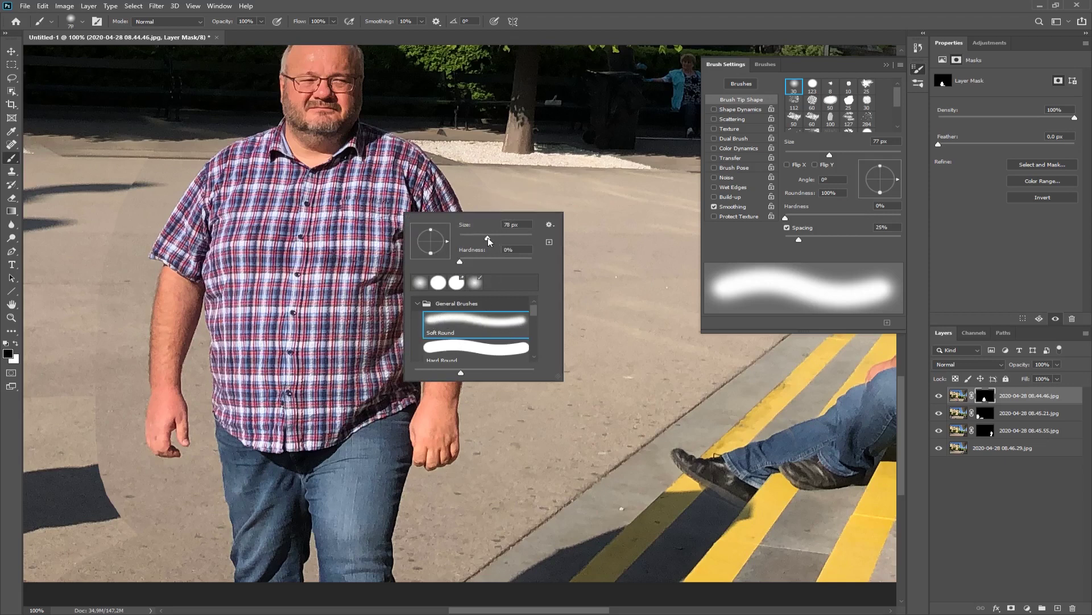
pyautogui.moveTo(487, 236); pyautogui.dragTo(490, 237)
pyautogui.click(483, 180)
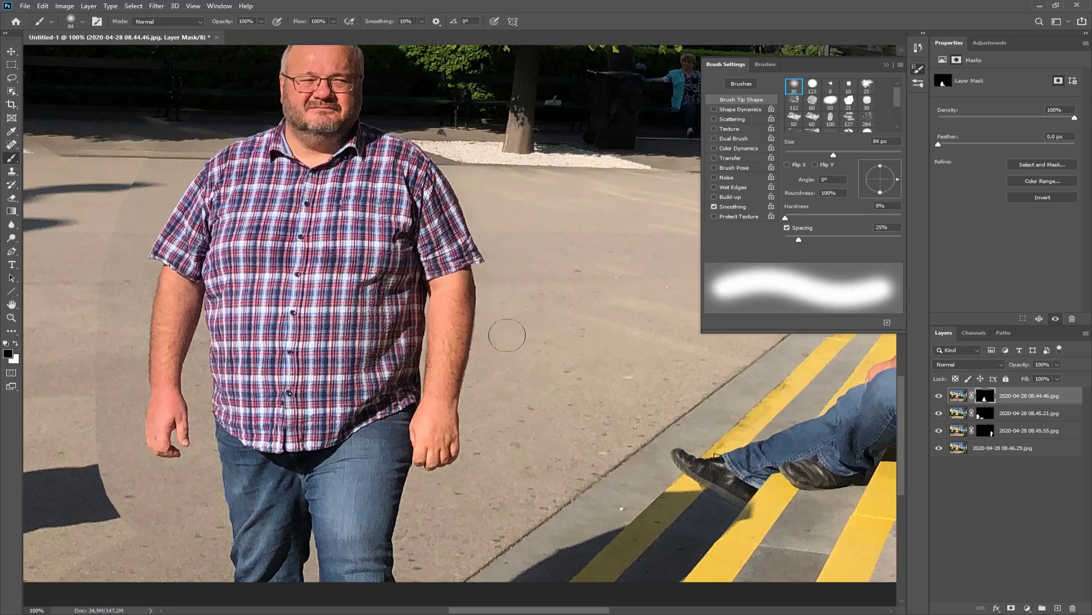
# Paint black along the 2020-04-28 08.44.46.jpg mask edge beside the man facing the camera, blending the ground and extending the cut-off shadow.
pyautogui.scroll(5, 504, 260)
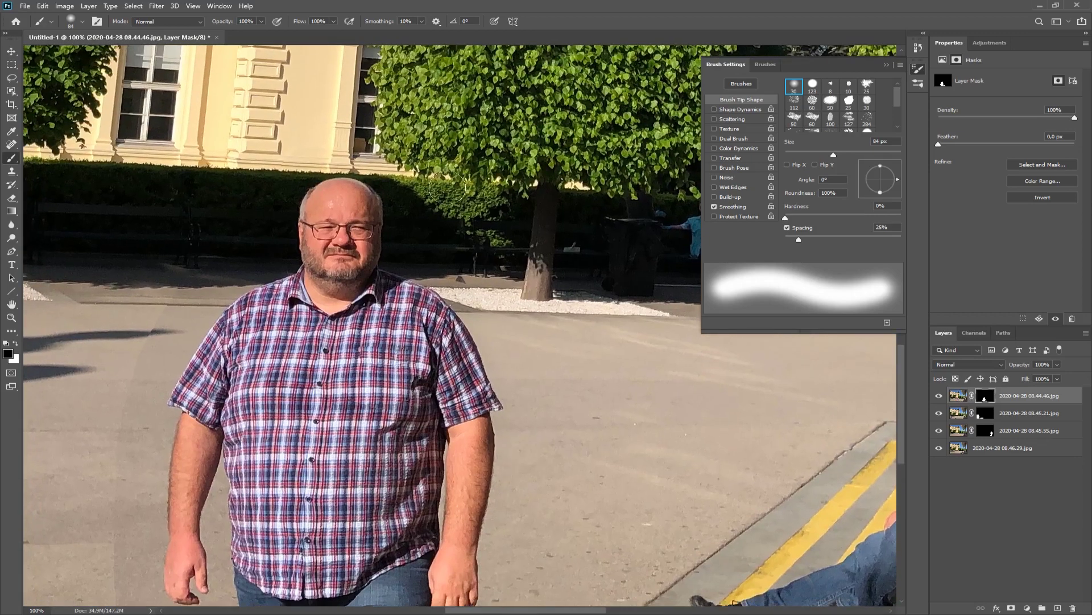
pyautogui.moveTo(237, 284); pyautogui.dragTo(289, 243)
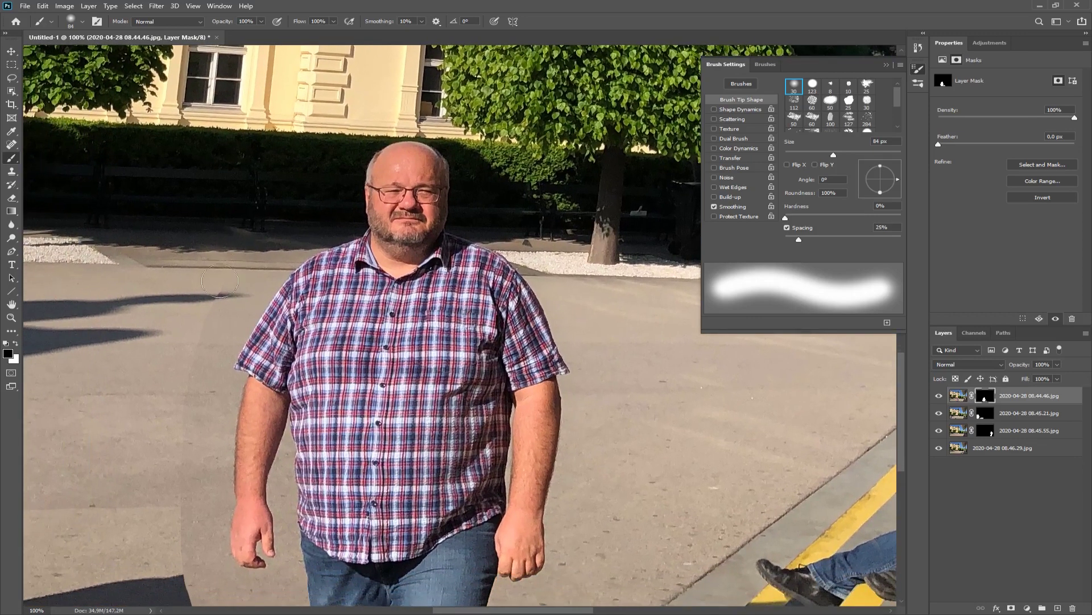
pyautogui.moveTo(195, 341)
pyautogui.mouseDown()
pyautogui.moveTo(254, 175)
pyautogui.moveTo(285, 129)
pyautogui.mouseUp()
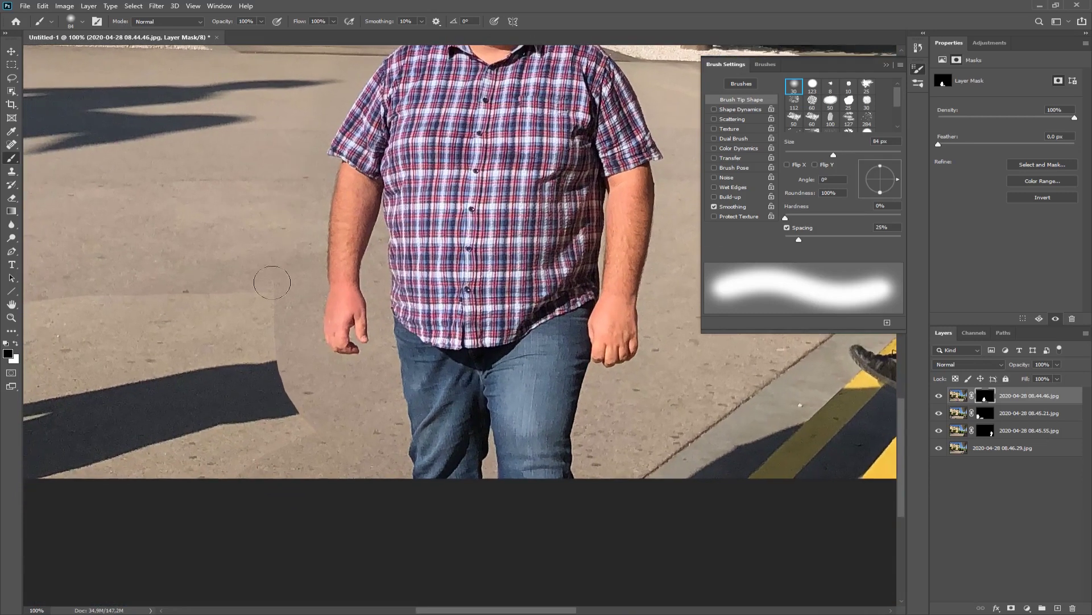
pyautogui.moveTo(285, 343); pyautogui.dragTo(254, 180)
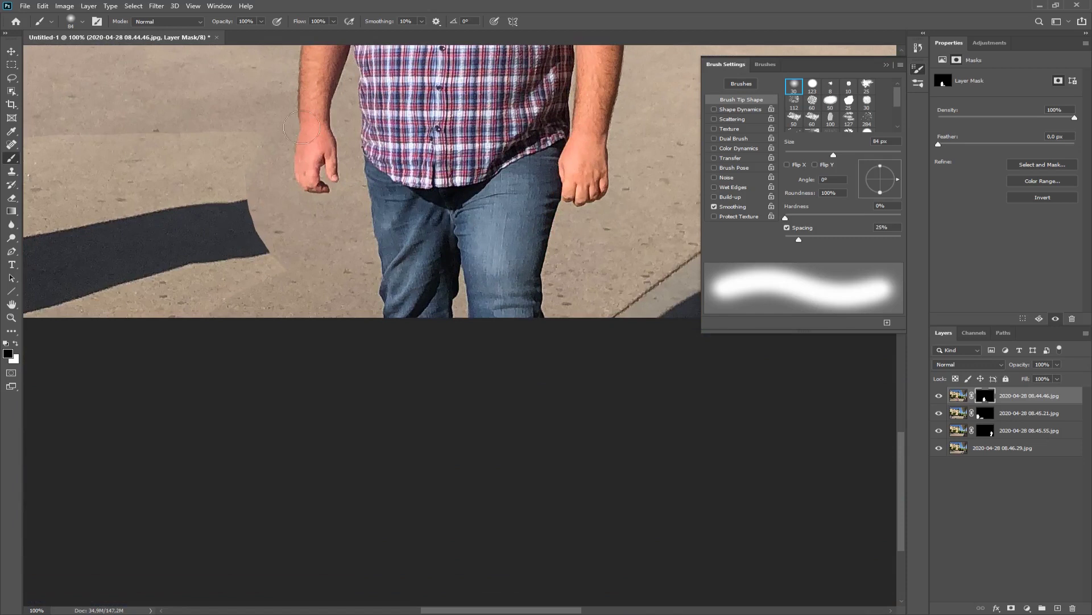
pyautogui.moveTo(263, 191)
pyautogui.mouseDown()
pyautogui.moveTo(298, 251)
pyautogui.moveTo(265, 222)
pyautogui.moveTo(281, 270)
pyautogui.moveTo(263, 214)
pyautogui.moveTo(291, 207)
pyautogui.moveTo(310, 227)
pyautogui.mouseUp()
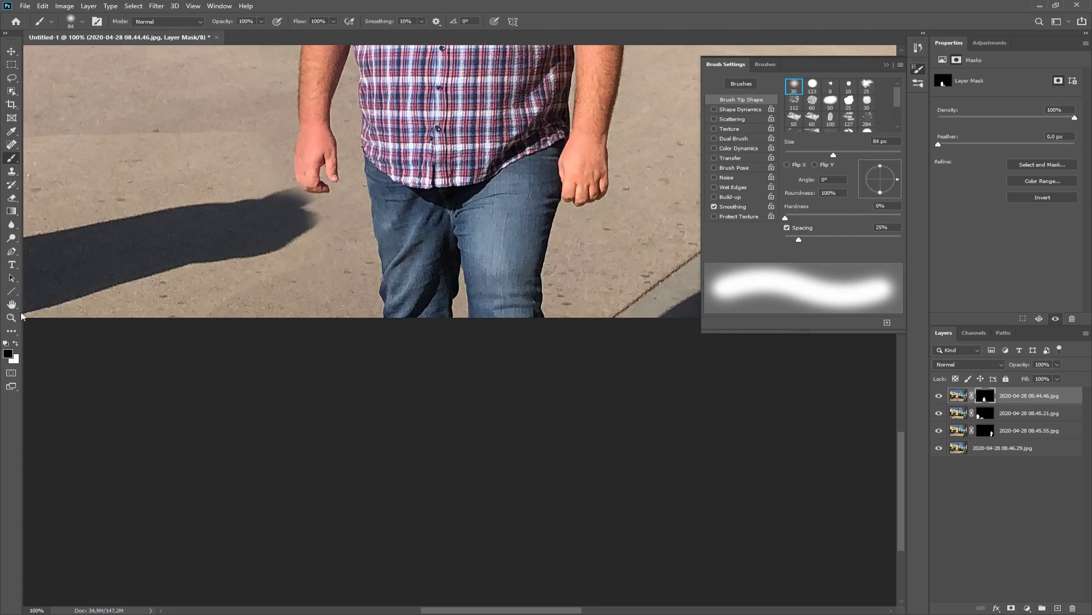
# Paint black on the same mask just below the front-facing man's hand to bring back the tip of the shadow.
pyautogui.click(10, 318)
pyautogui.rightClick(324, 200)
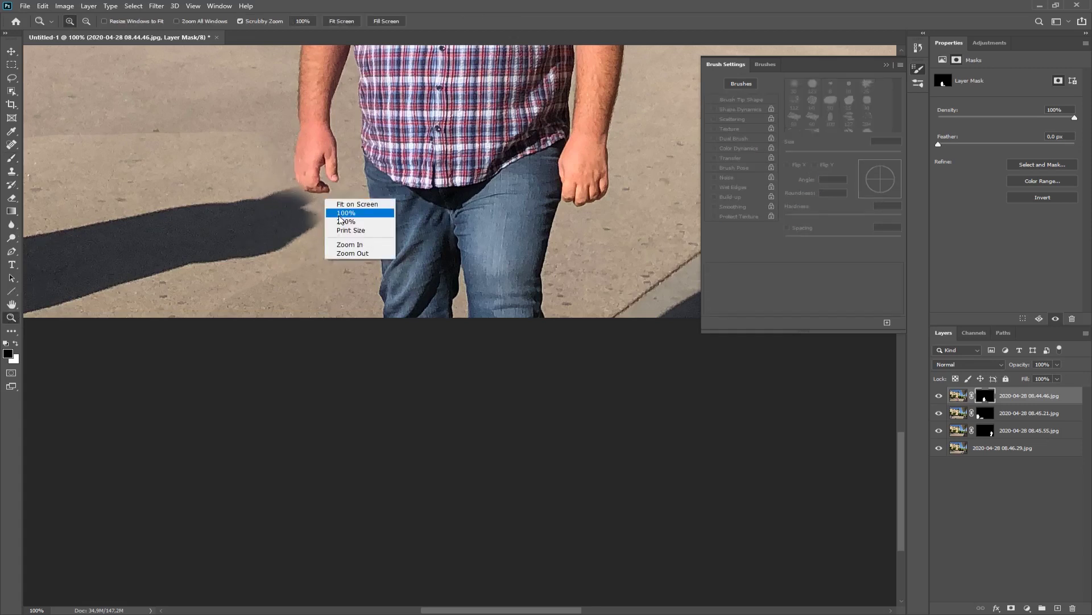
pyautogui.click(346, 221)
pyautogui.moveTo(233, 170); pyautogui.dragTo(333, 322)
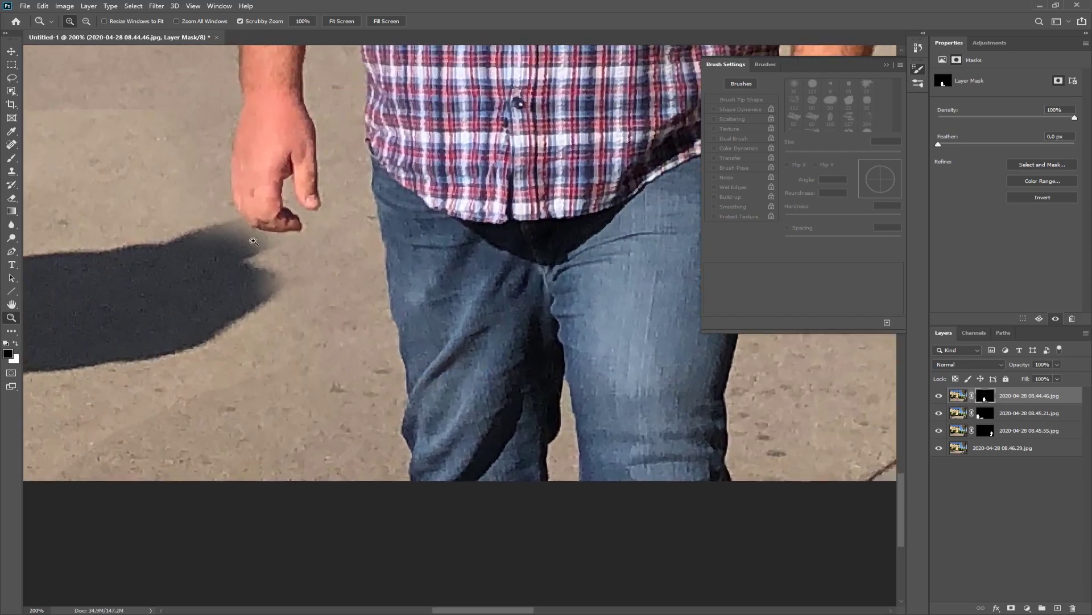
pyautogui.click(12, 158)
pyautogui.moveTo(264, 256)
pyautogui.mouseDown()
pyautogui.moveTo(301, 256)
pyautogui.moveTo(330, 223)
pyautogui.moveTo(316, 223)
pyautogui.moveTo(341, 219)
pyautogui.moveTo(249, 248)
pyautogui.moveTo(249, 290)
pyautogui.mouseUp()
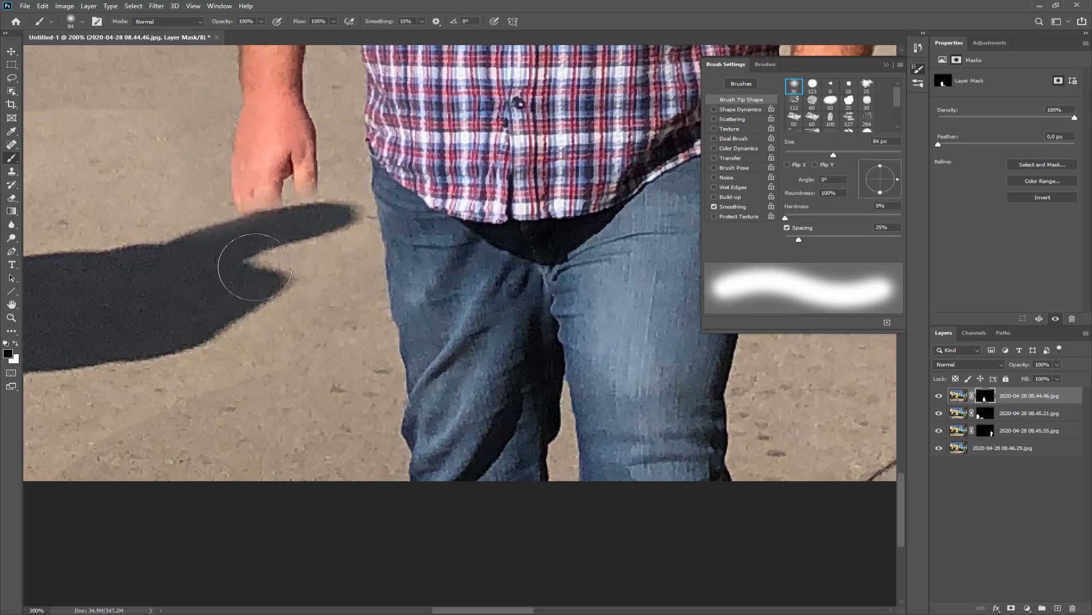
# Reduce the soft brush to 25 px and paint white on the mask to restore the fingertips over the shadow, then return to black.
pyautogui.rightClick(261, 267)
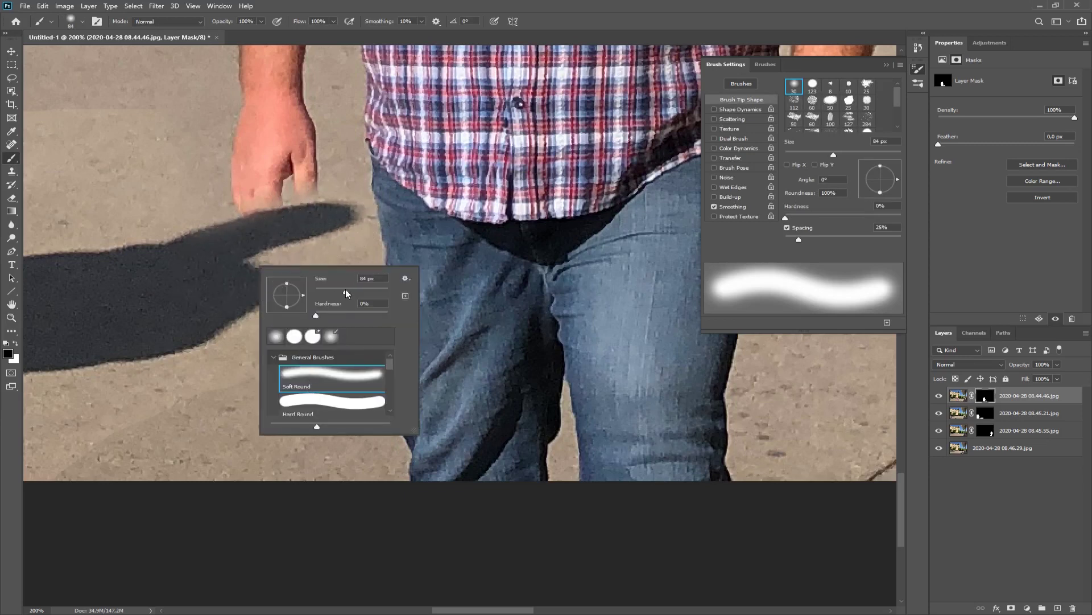
pyautogui.moveTo(346, 291); pyautogui.dragTo(328, 290)
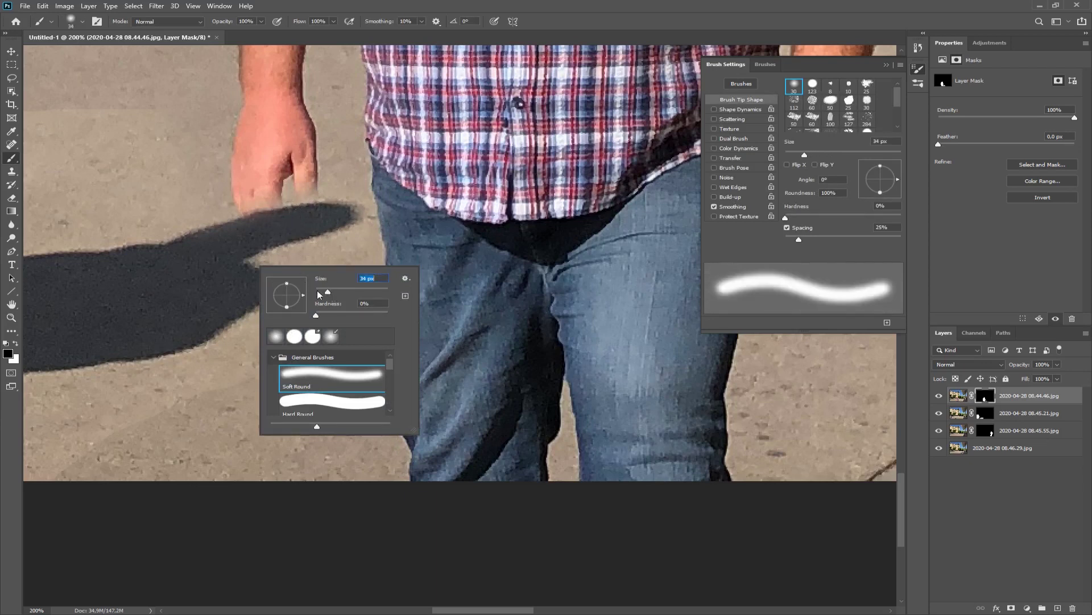
pyautogui.write('25')
pyautogui.press('Return')
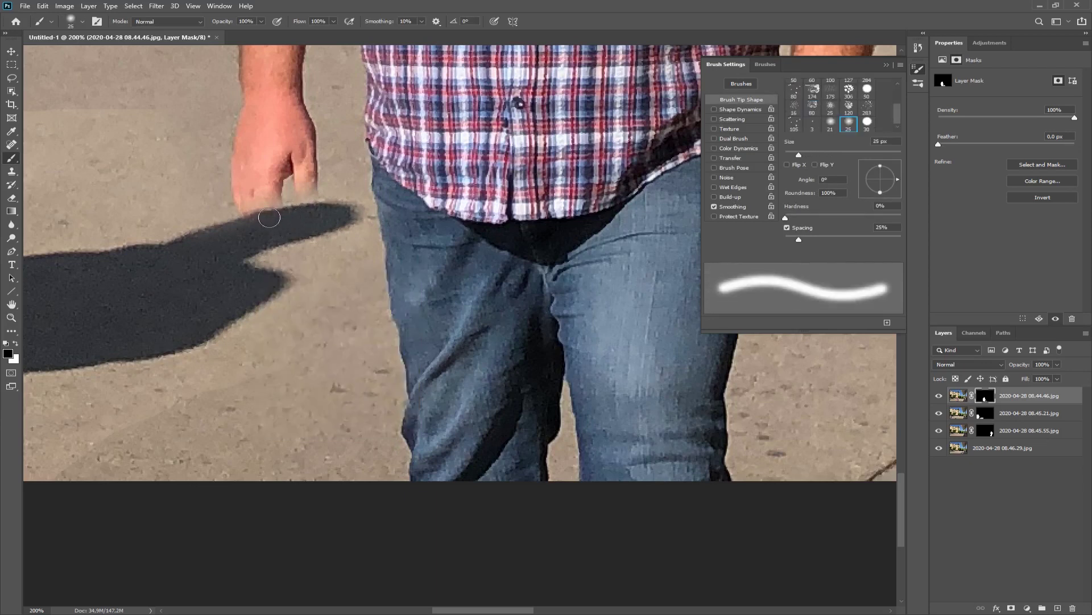
pyautogui.press('x')
pyautogui.click(270, 216)
pyautogui.moveTo(269, 216)
pyautogui.mouseDown()
pyautogui.moveTo(298, 224)
pyautogui.moveTo(251, 212)
pyautogui.moveTo(277, 222)
pyautogui.moveTo(312, 199)
pyautogui.moveTo(321, 221)
pyautogui.moveTo(301, 215)
pyautogui.moveTo(310, 230)
pyautogui.moveTo(298, 239)
pyautogui.moveTo(251, 240)
pyautogui.moveTo(231, 226)
pyautogui.moveTo(267, 238)
pyautogui.moveTo(318, 234)
pyautogui.moveTo(323, 220)
pyautogui.moveTo(292, 203)
pyautogui.moveTo(257, 239)
pyautogui.moveTo(308, 236)
pyautogui.mouseUp()
pyautogui.press('x')
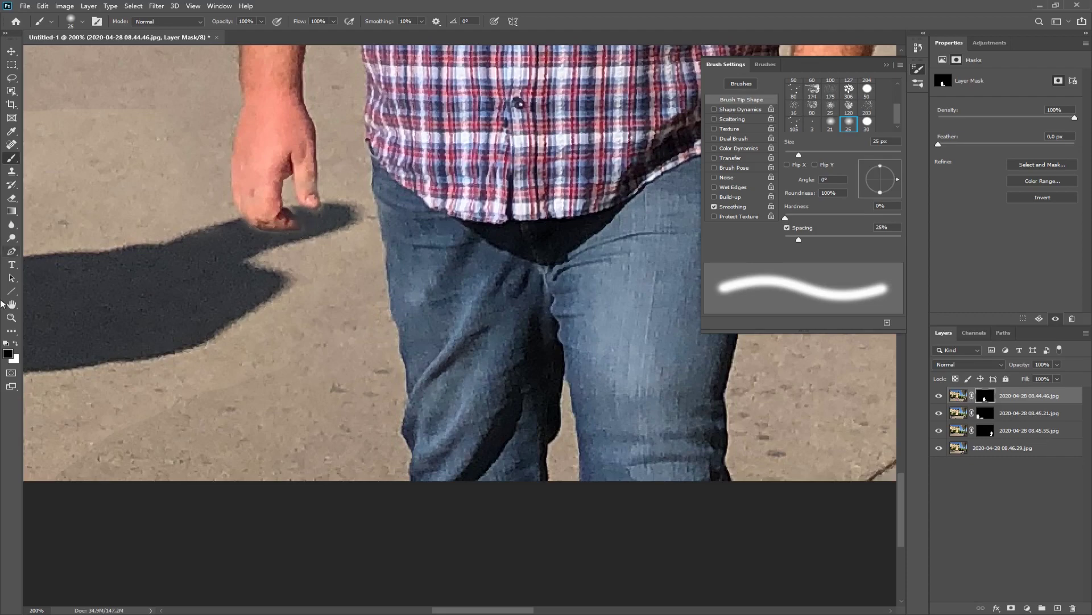
# Hide and show layer 2020-04-28 08.45.21.jpg to check its tone difference on the ground beside the walking man, and select it.
pyautogui.click(12, 317)
pyautogui.rightClick(165, 312)
pyautogui.click(188, 321)
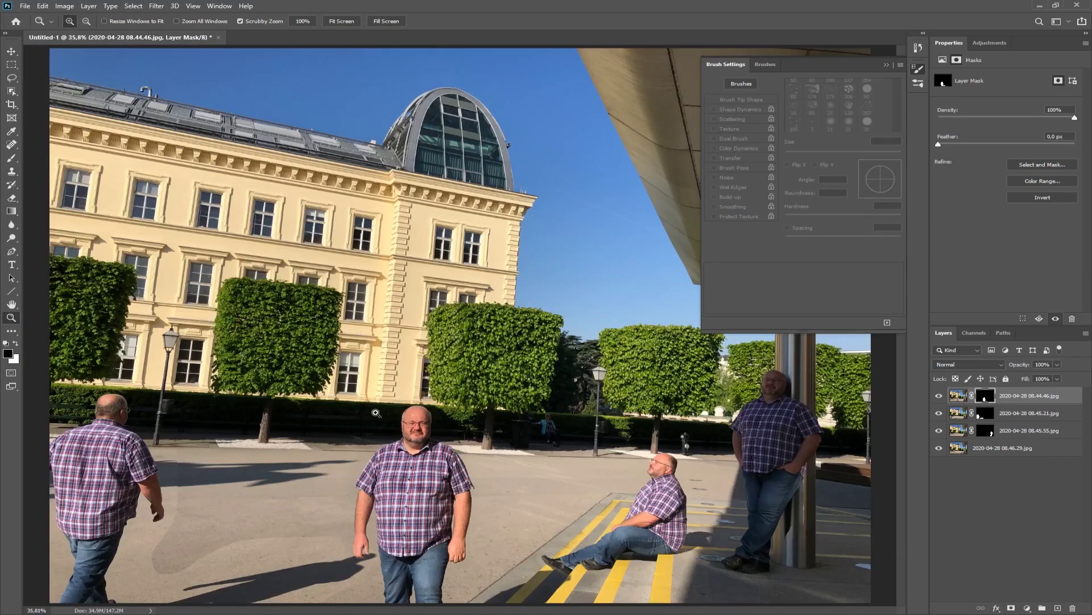
pyautogui.rightClick(413, 470)
pyautogui.click(427, 487)
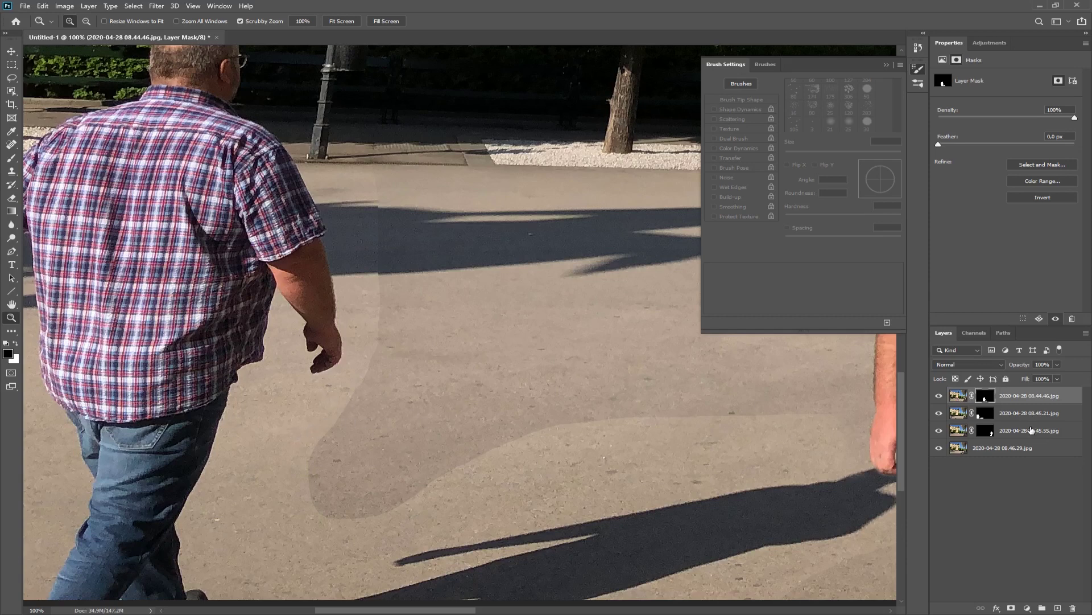
pyautogui.click(940, 415)
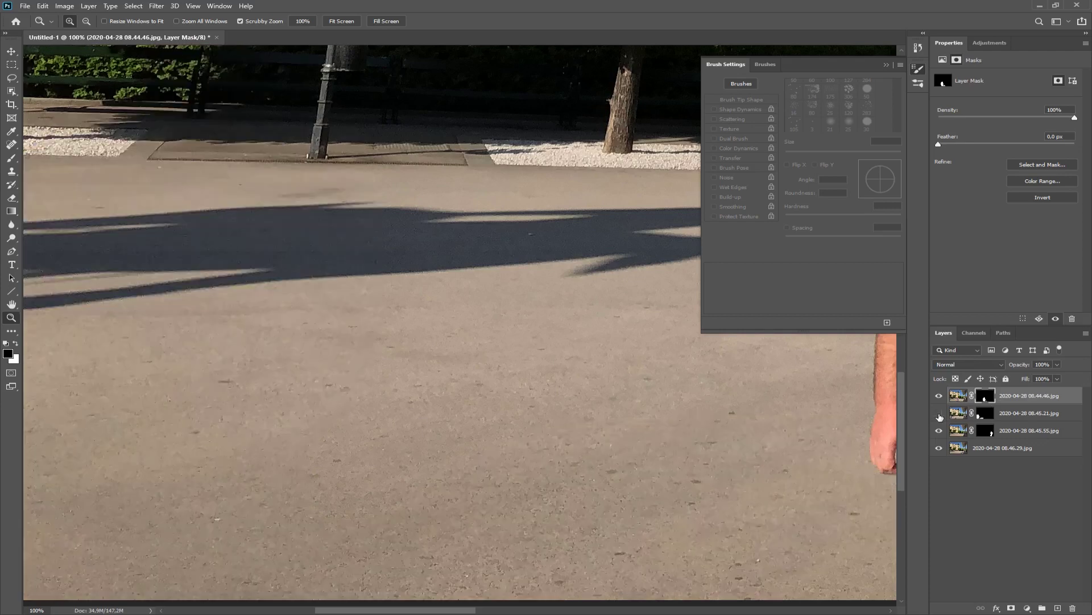
pyautogui.click(939, 415)
pyautogui.click(1019, 414)
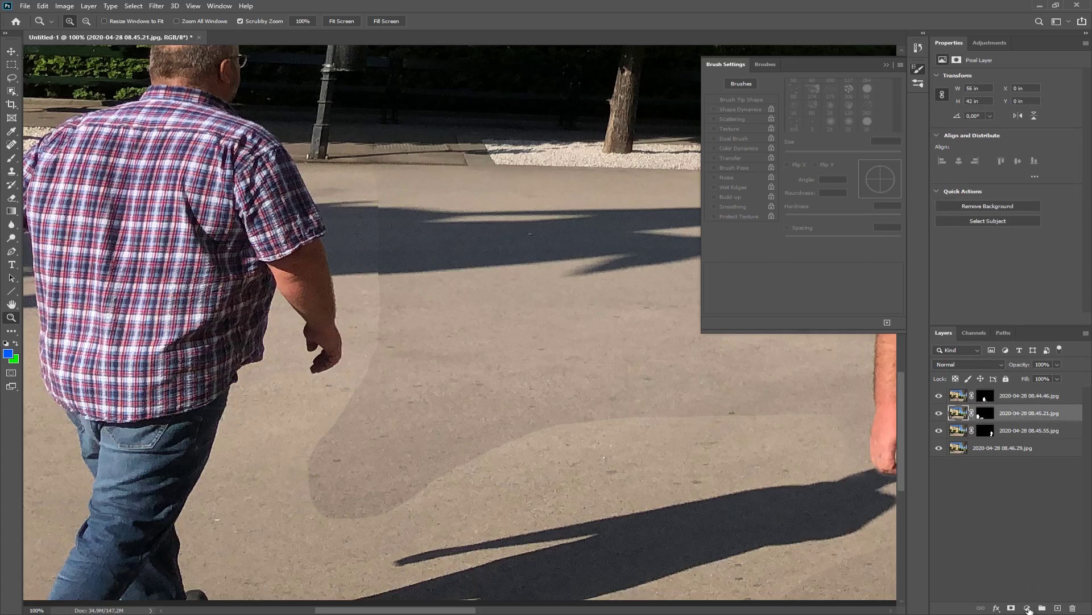
# Try darkening layer 2020-04-28 08.45.21.jpg slightly with a clipped Curves adjustment, and delete that adjustment.
pyautogui.click(1027, 608)
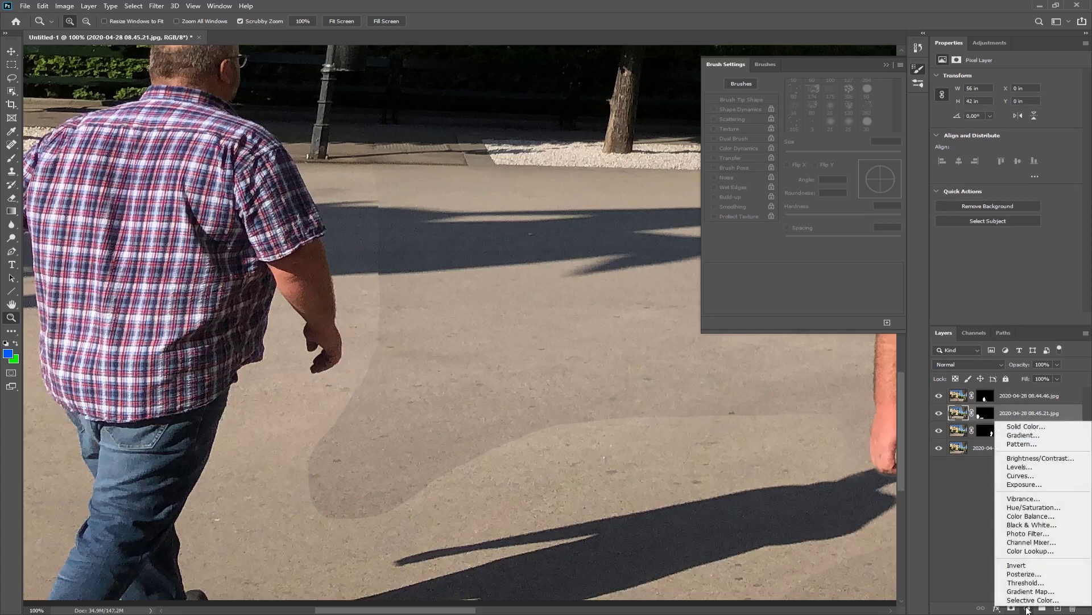
pyautogui.click(1021, 476)
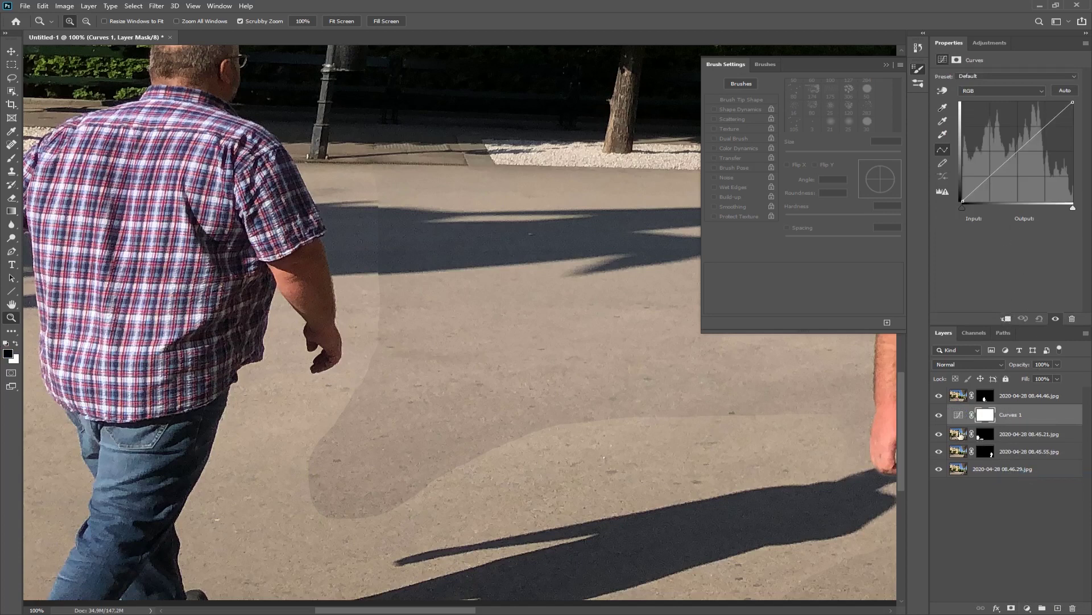
pyautogui.click(1005, 319)
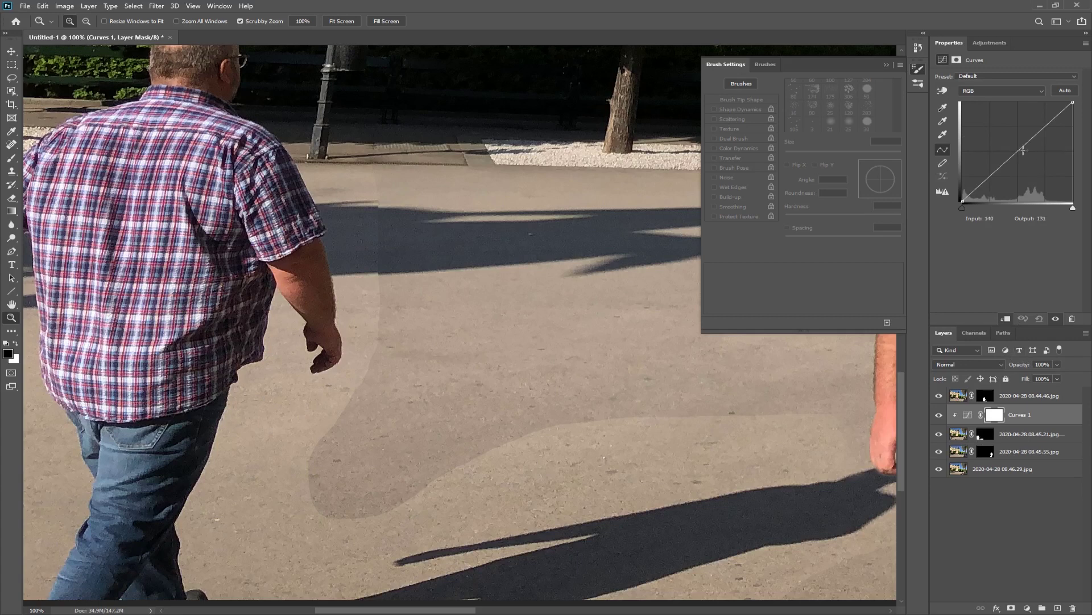
pyautogui.moveTo(1020, 150); pyautogui.dragTo(1023, 154)
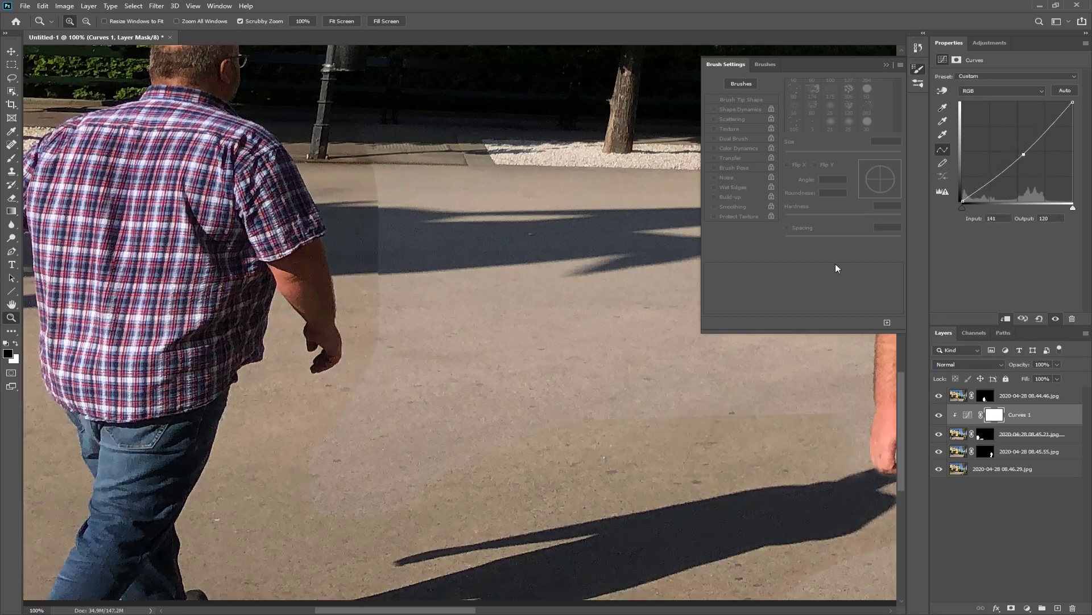
pyautogui.moveTo(1023, 154); pyautogui.dragTo(1021, 152)
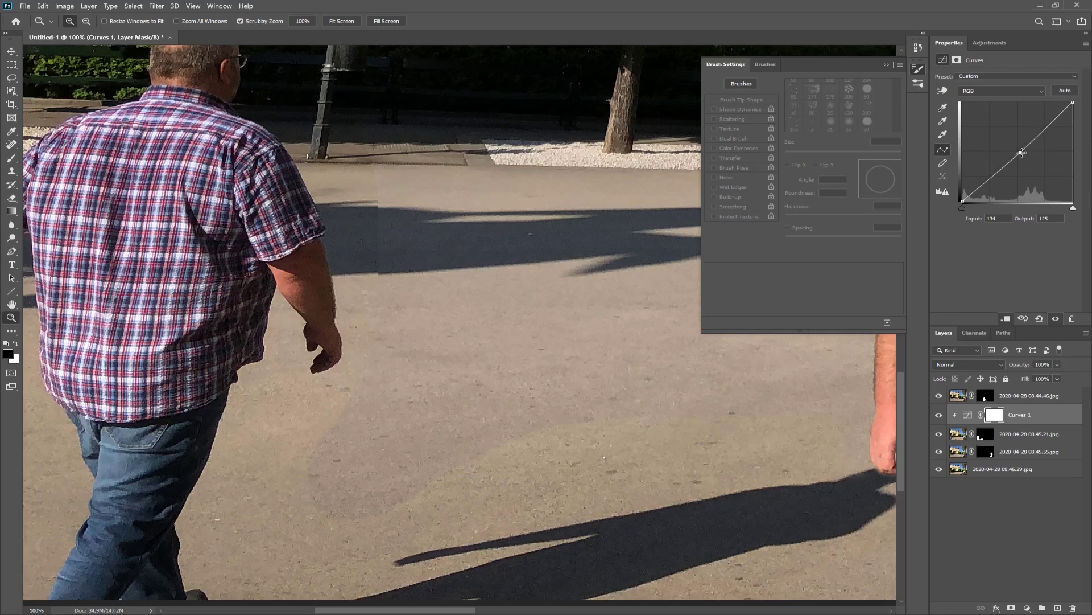
pyautogui.moveTo(1022, 152); pyautogui.dragTo(1023, 153)
pyautogui.moveTo(1025, 416); pyautogui.dragTo(1073, 608)
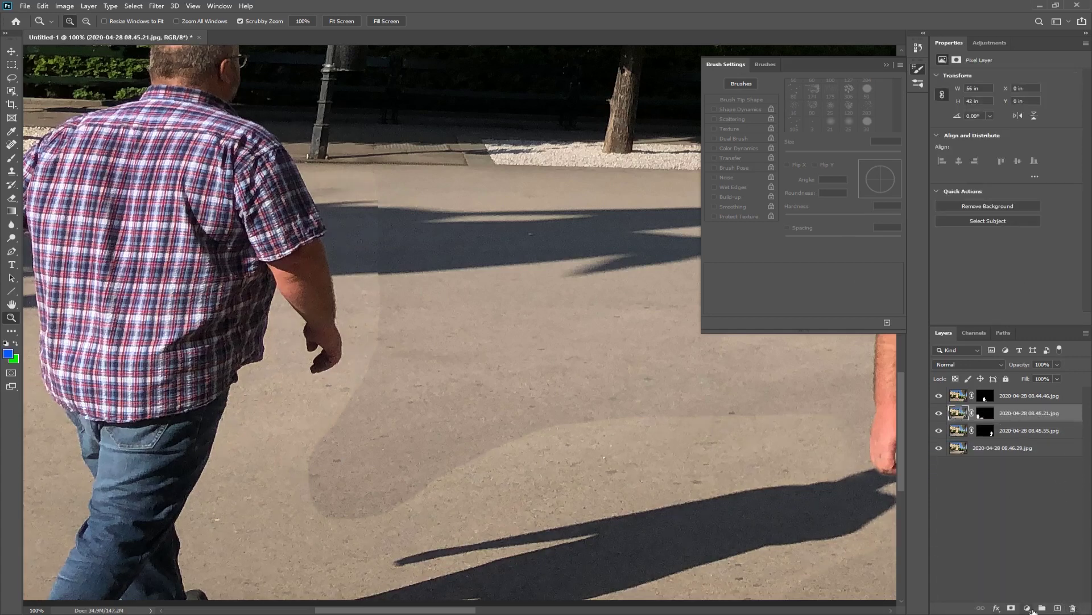
# Add an Exposure adjustment clipped to layer 2020-04-28 08.45.21.jpg and set its exposure to -0.22.
pyautogui.click(1031, 609)
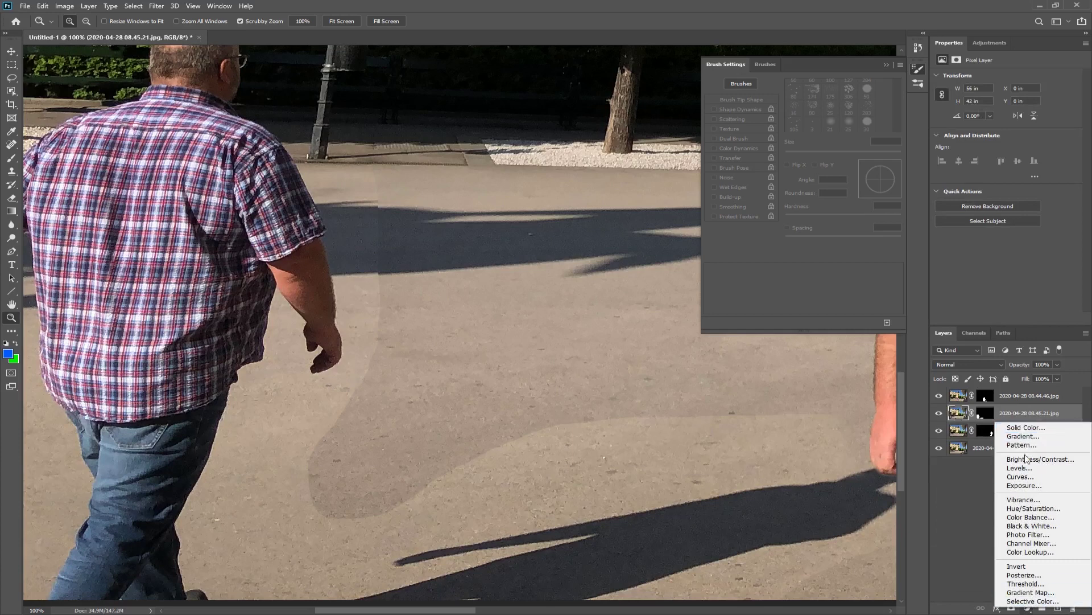
pyautogui.click(1022, 484)
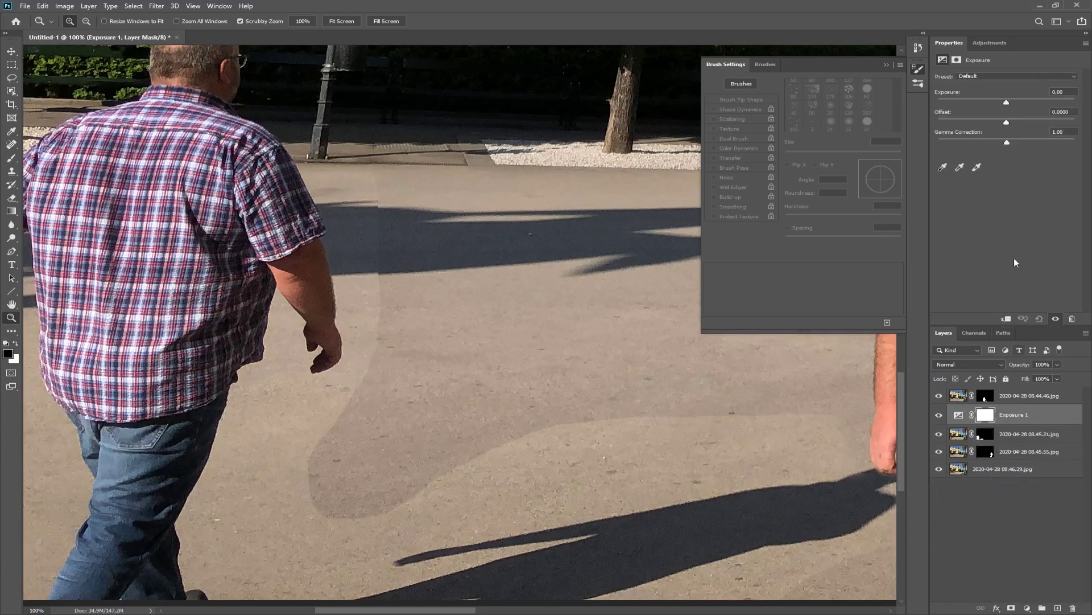
pyautogui.click(1006, 319)
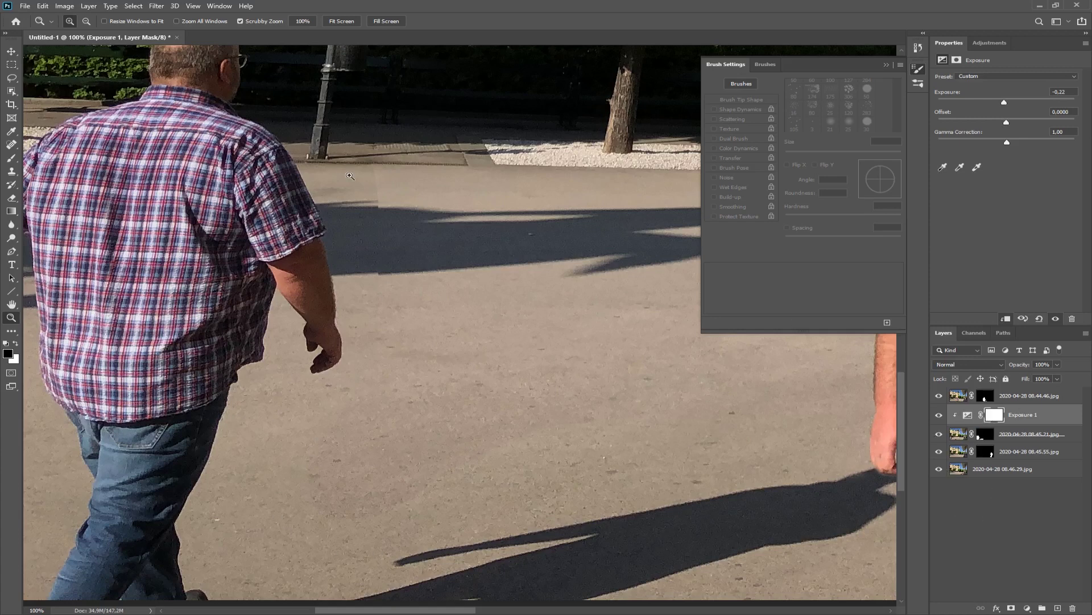
# Hide the Exposure adjustment and blend the 2020-04-28 08.45.21.jpg mask edge beside the walking man with a 70 px soft black brush.
pyautogui.click(938, 420)
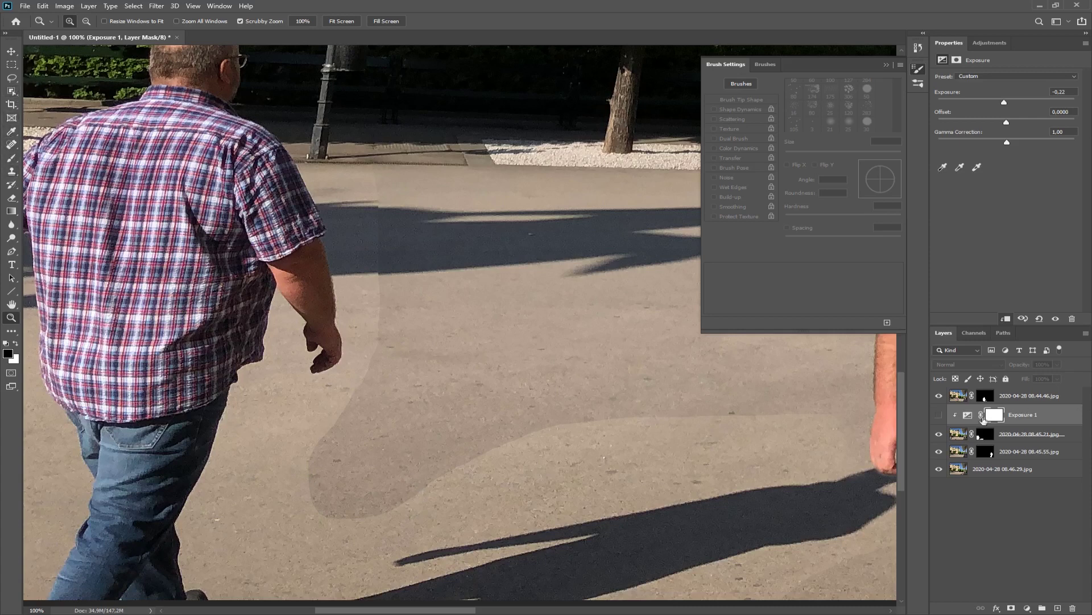
pyautogui.click(983, 435)
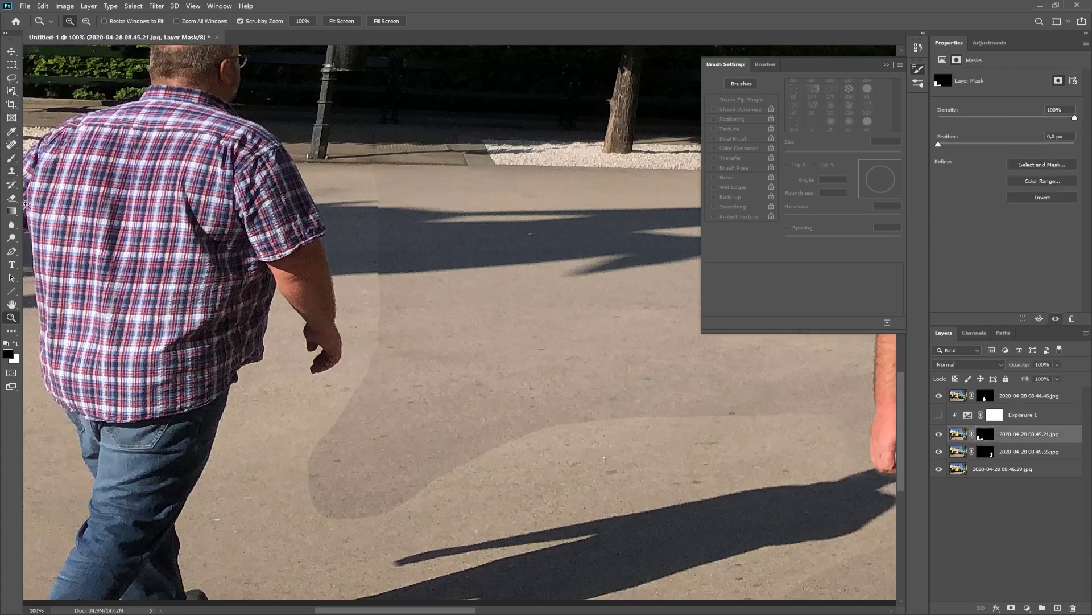
pyautogui.click(11, 158)
pyautogui.rightClick(370, 356)
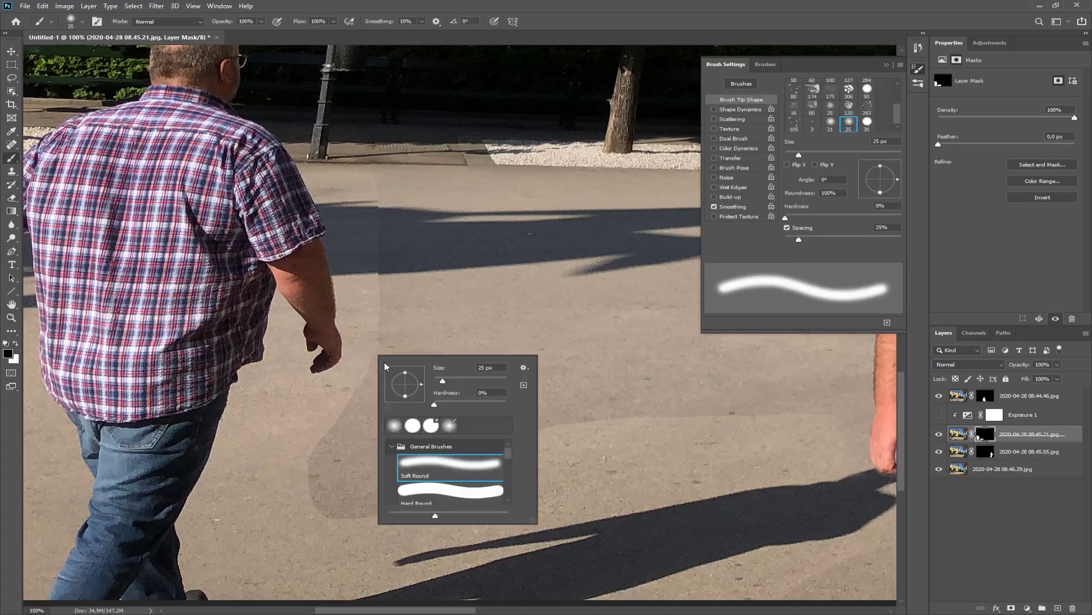
pyautogui.moveTo(447, 383); pyautogui.dragTo(457, 379)
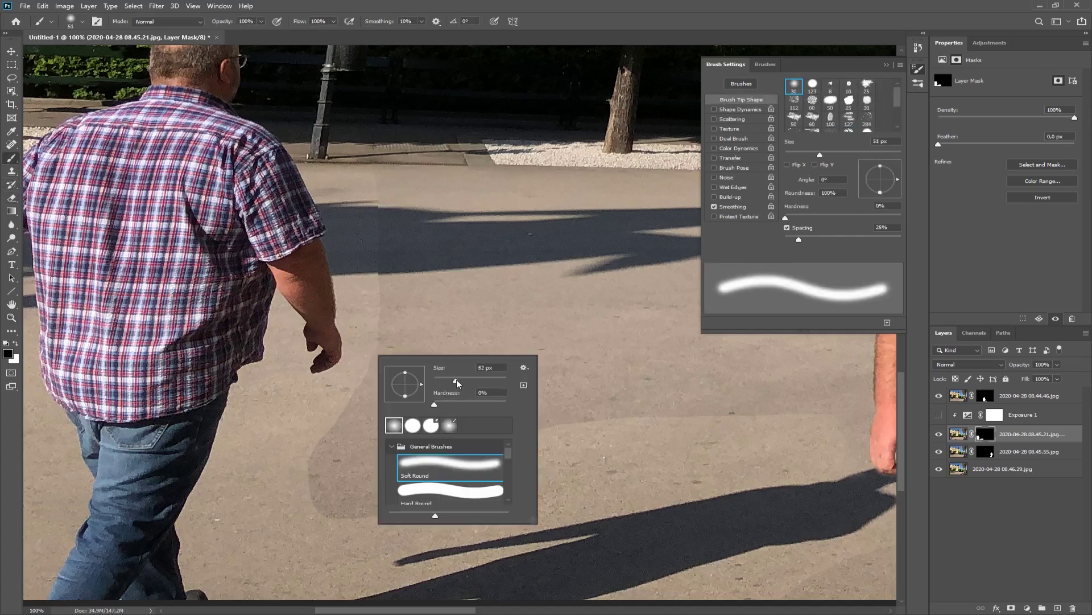
pyautogui.press('Return')
pyautogui.moveTo(378, 277)
pyautogui.mouseDown()
pyautogui.moveTo(374, 361)
pyautogui.moveTo(316, 465)
pyautogui.moveTo(318, 504)
pyautogui.moveTo(335, 520)
pyautogui.moveTo(397, 506)
pyautogui.moveTo(557, 427)
pyautogui.moveTo(823, 416)
pyautogui.mouseUp()
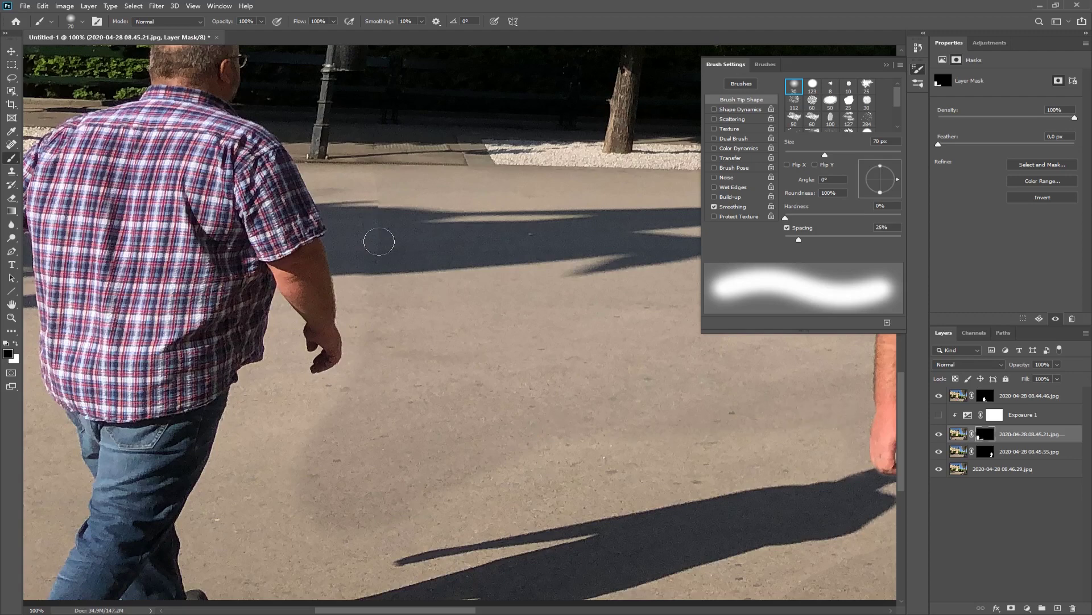
pyautogui.moveTo(377, 150); pyautogui.dragTo(522, 273)
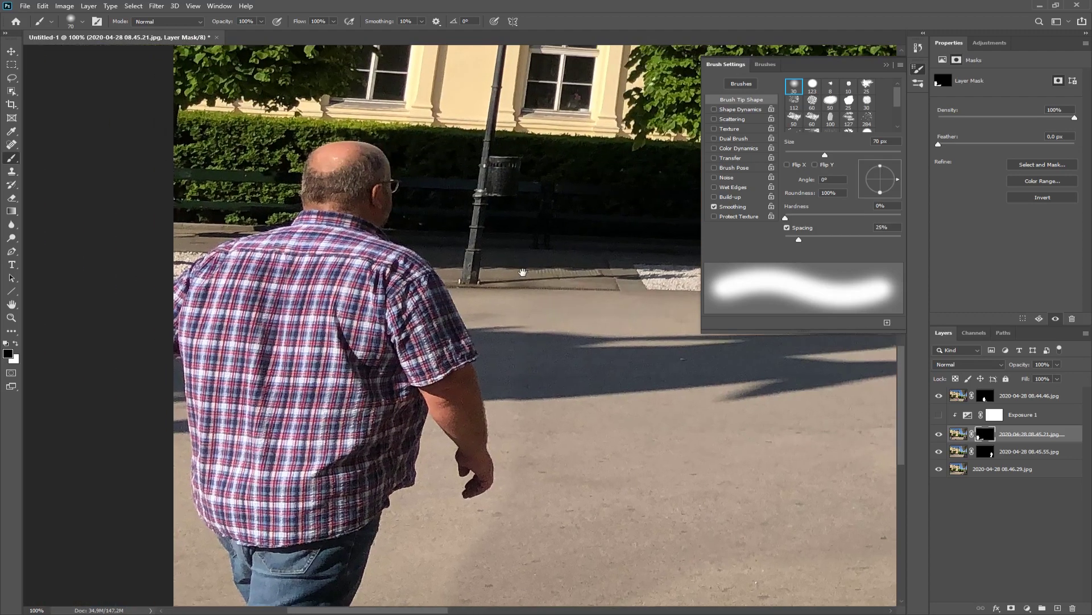
pyautogui.moveTo(514, 439); pyautogui.dragTo(379, 312)
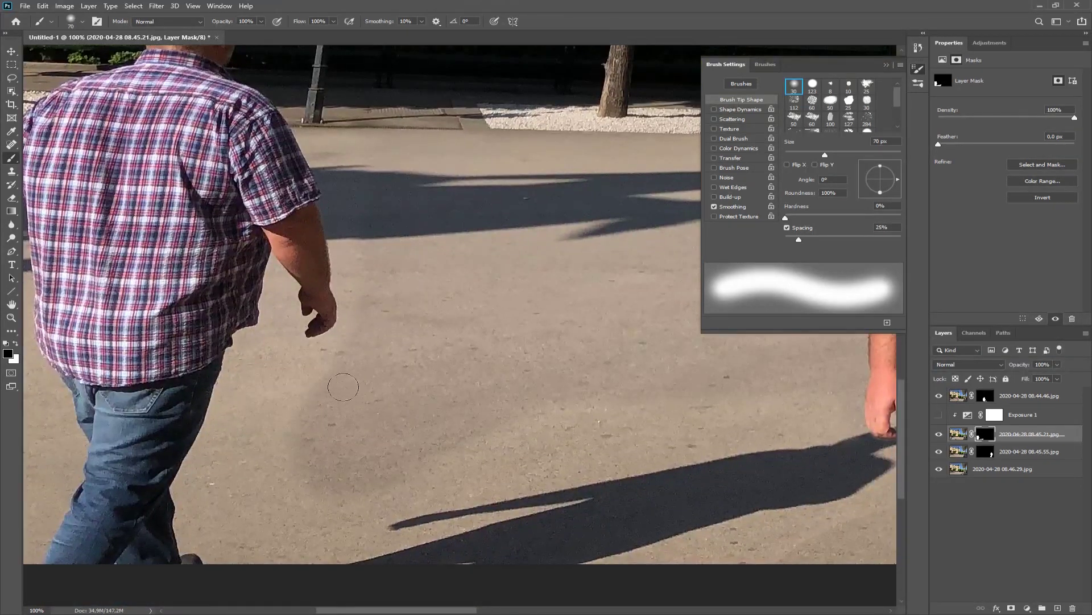
# Show the Exposure adjustment again, select it, and fit the whole composite in view.
pyautogui.click(938, 417)
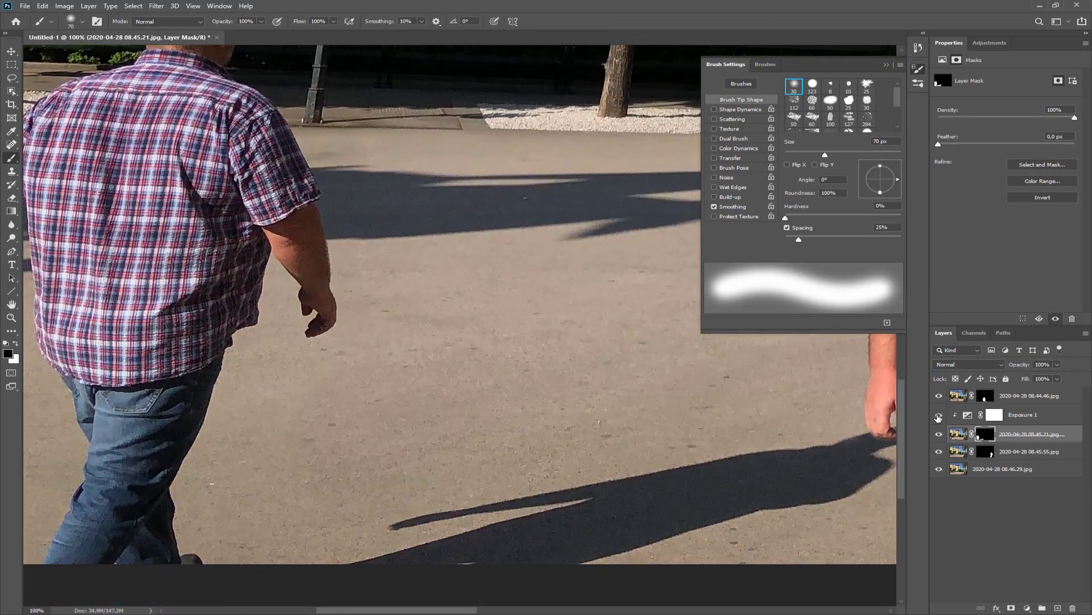
pyautogui.click(1025, 417)
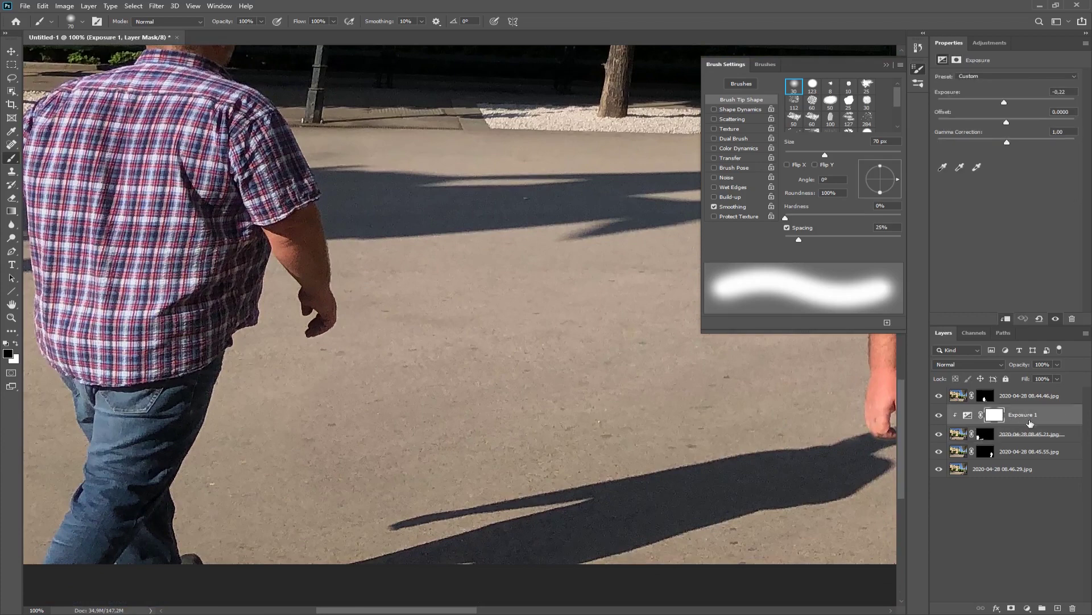
pyautogui.click(12, 318)
pyautogui.rightClick(461, 315)
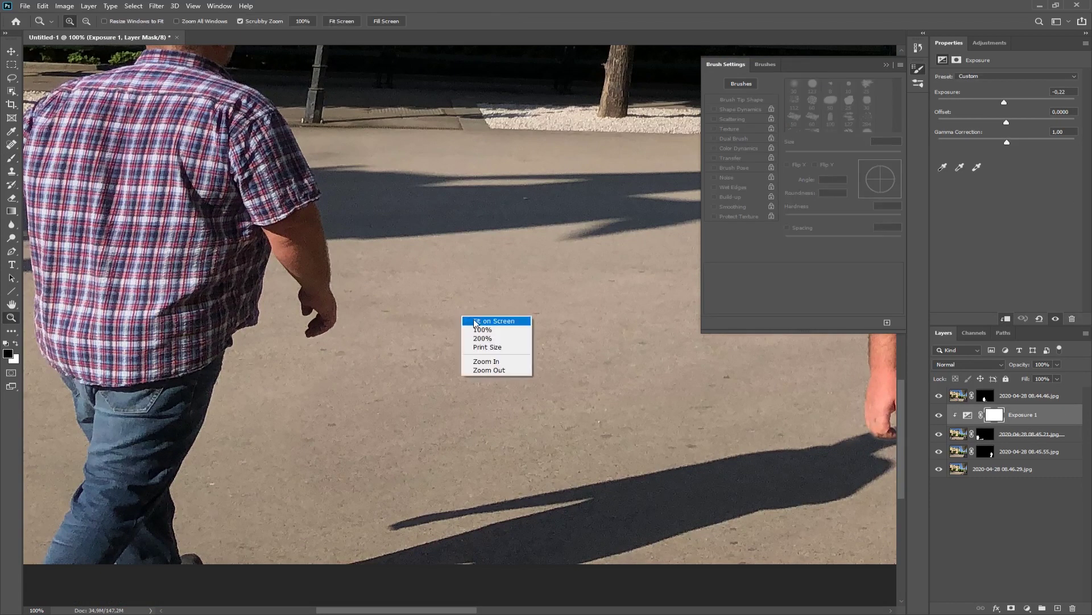
pyautogui.click(472, 322)
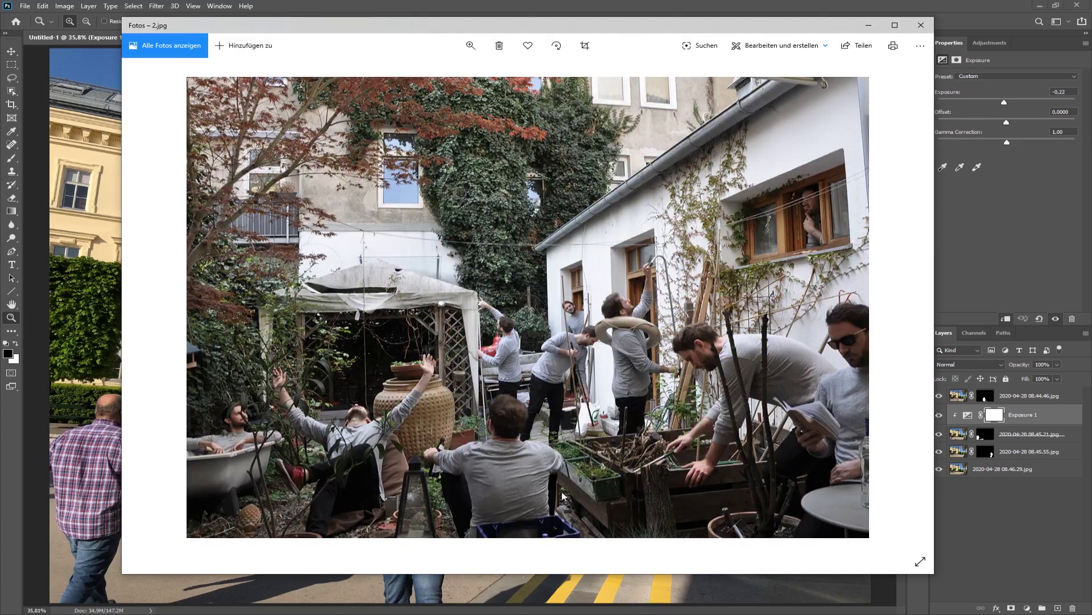
# Browse the example multiplicity photos 1.jpg to 4.jpg in the Windows photo viewer and close it to return to Photoshop.
pyautogui.click(149, 307)
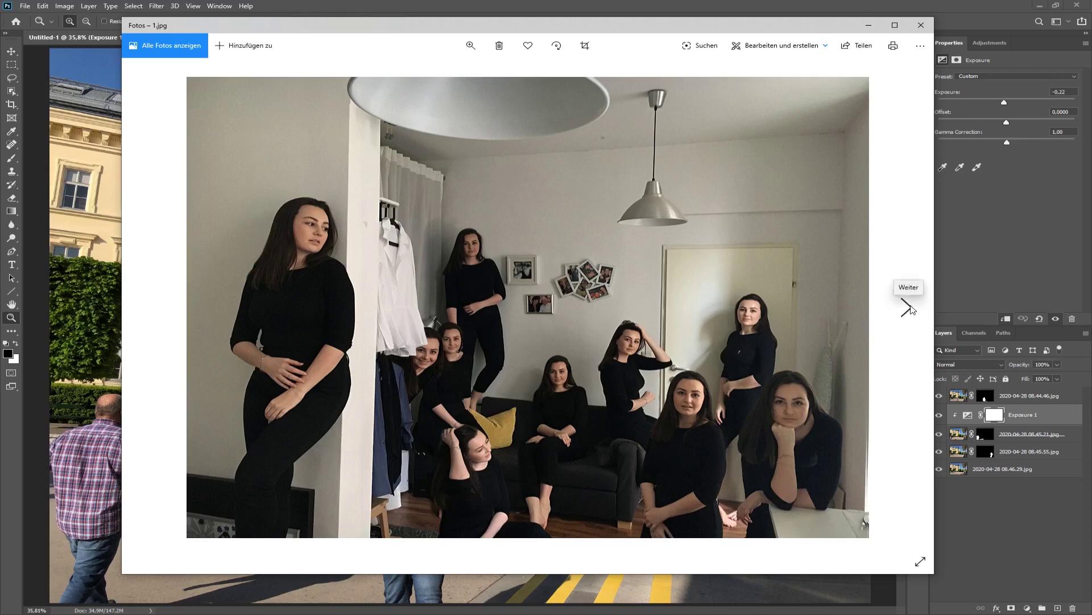
pyautogui.click(910, 309)
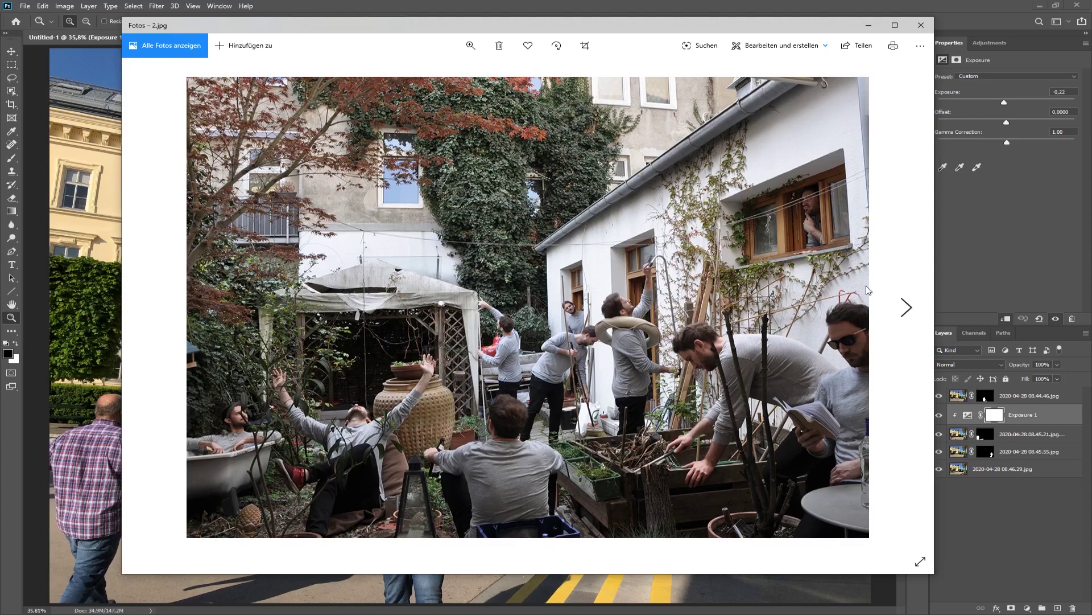
pyautogui.click(910, 311)
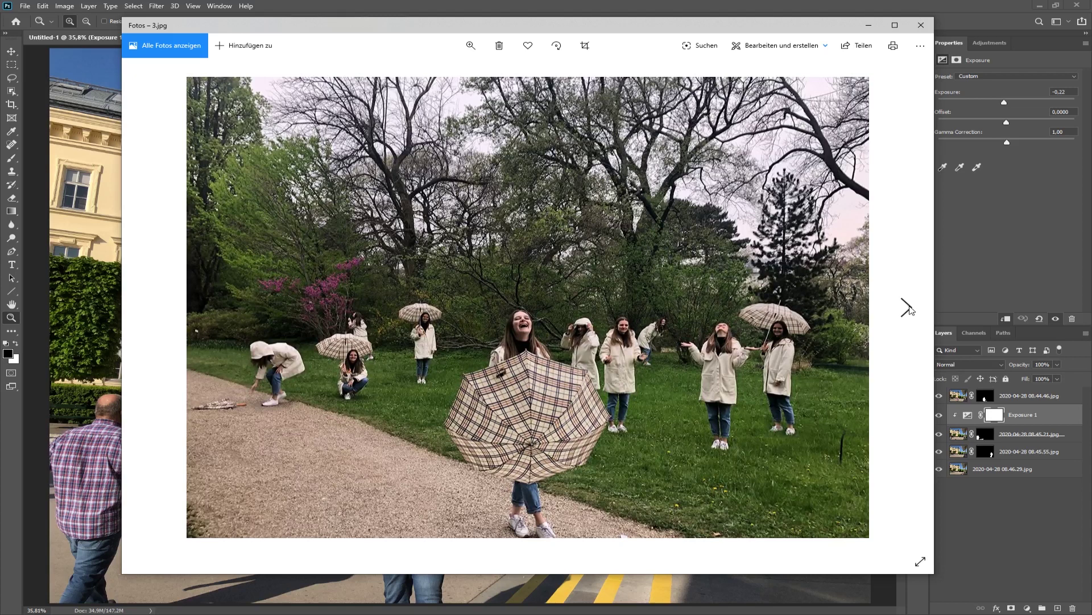
pyautogui.click(909, 310)
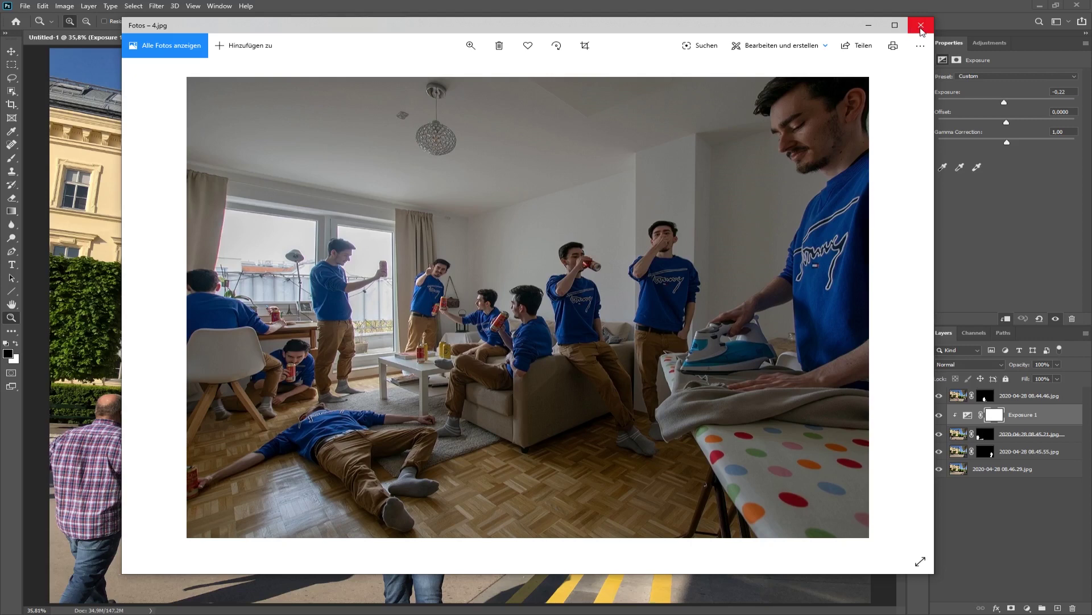
pyautogui.click(924, 26)
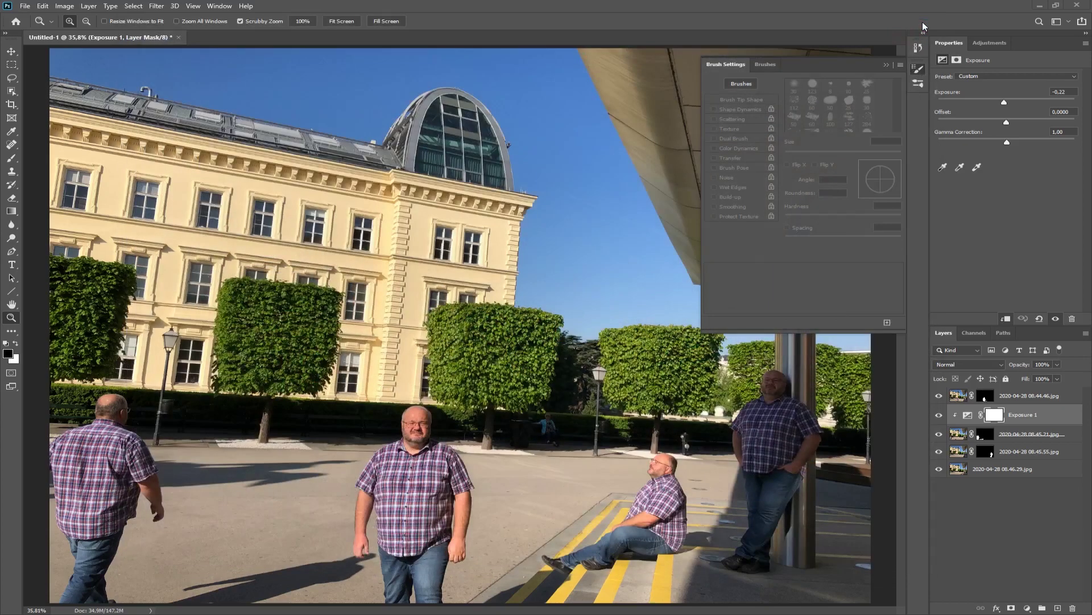